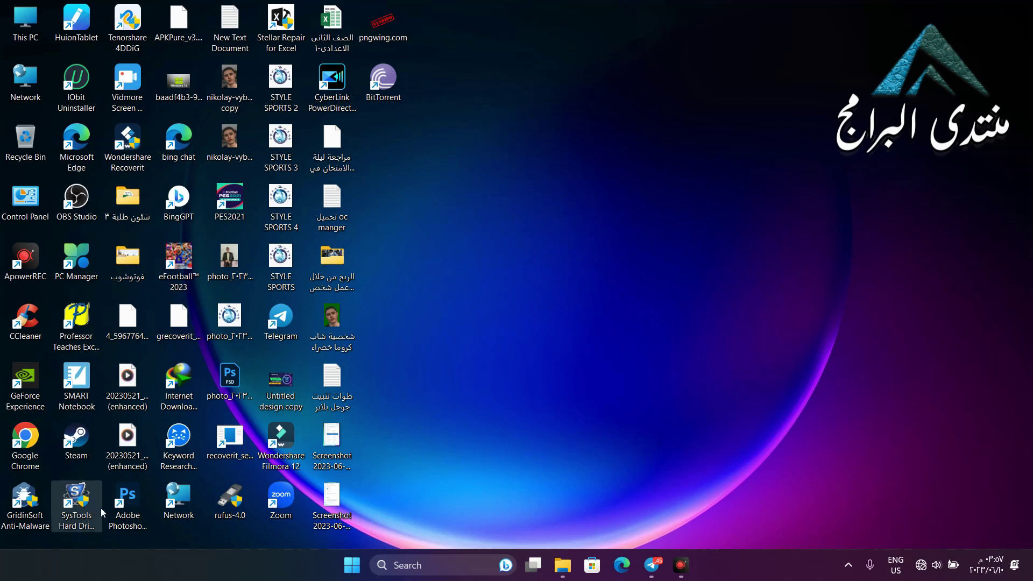
Launch Photoshop from its desktop shortcut and wait for the Home screen of recent photos.
double_click(128, 497)
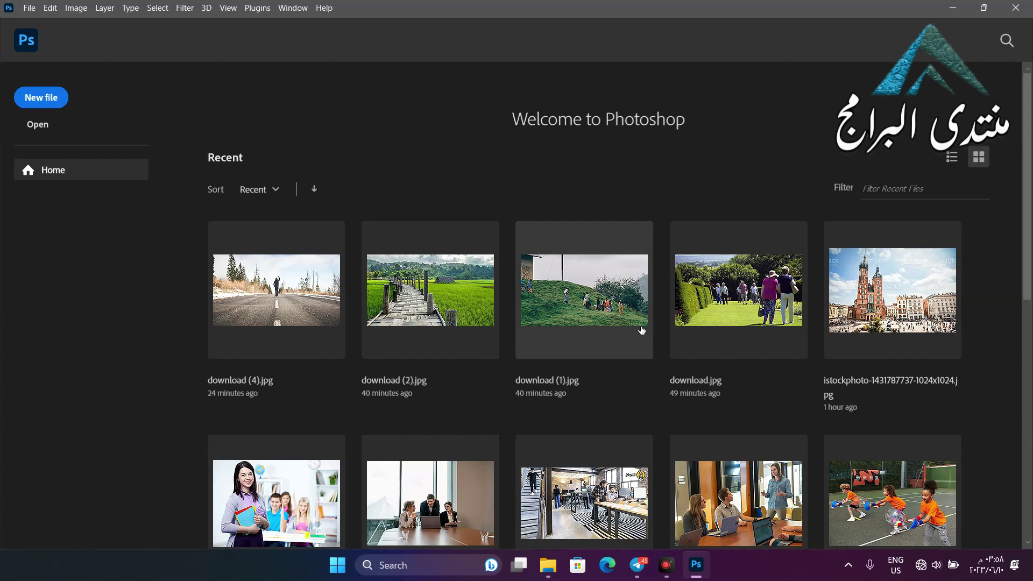
Open download.jpg from Recent files and select the Remove Tool from the healing flyout.
click(747, 297)
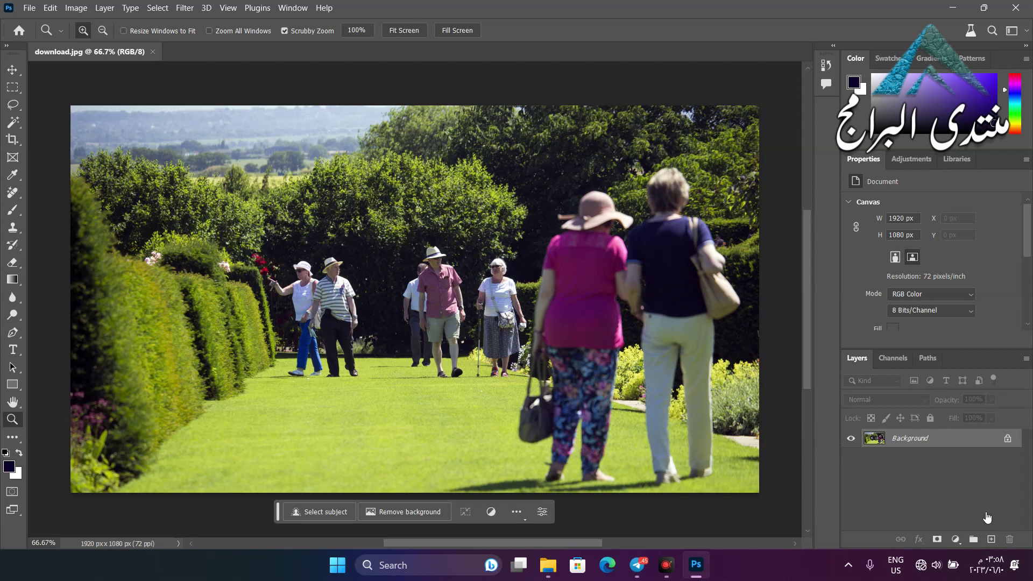
key(j)
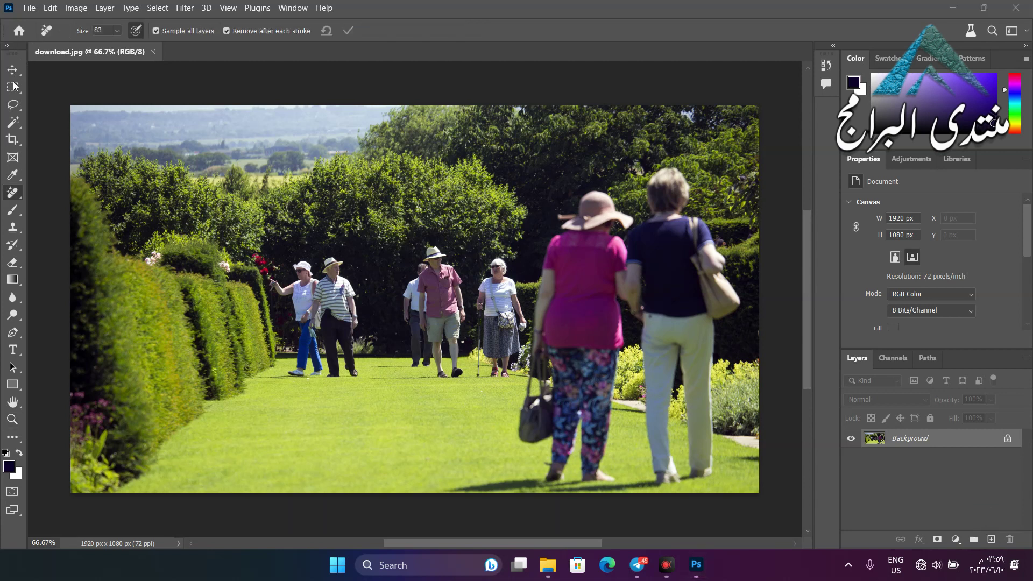
right_click(13, 192)
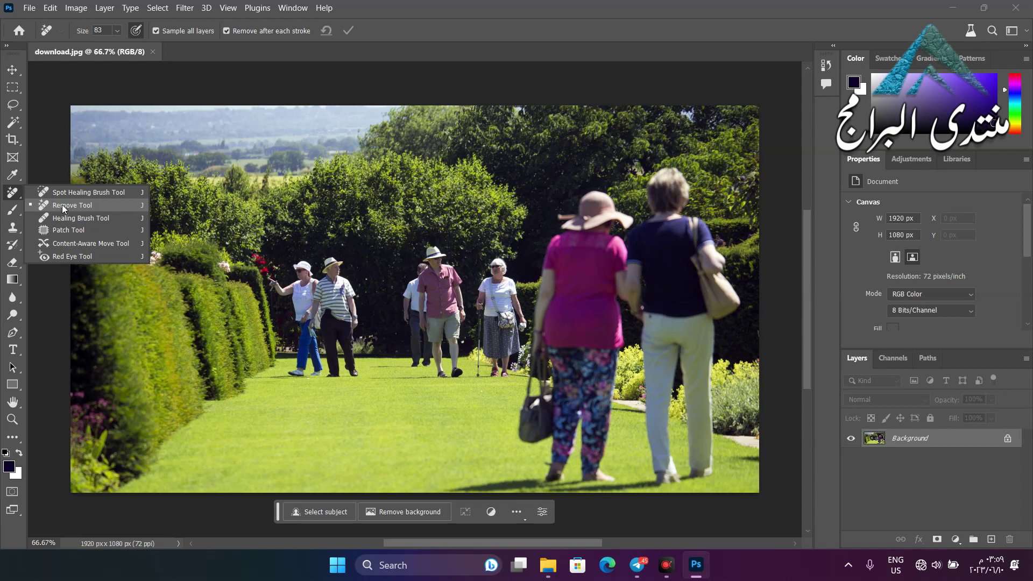
click(82, 205)
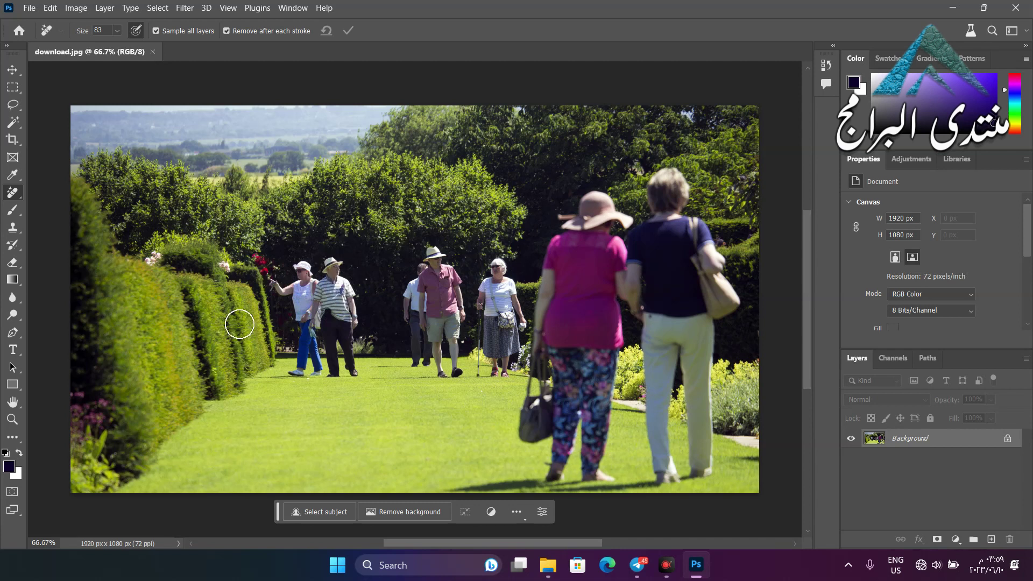
Zoom in on the striped-shirt man and reselect the Remove Tool.
click(323, 317)
click(332, 321)
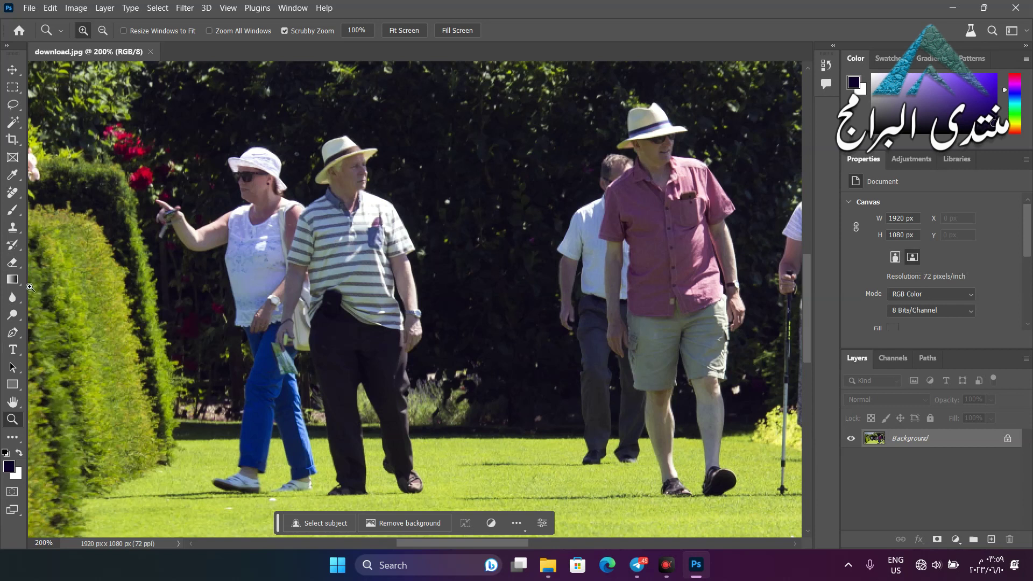
click(14, 194)
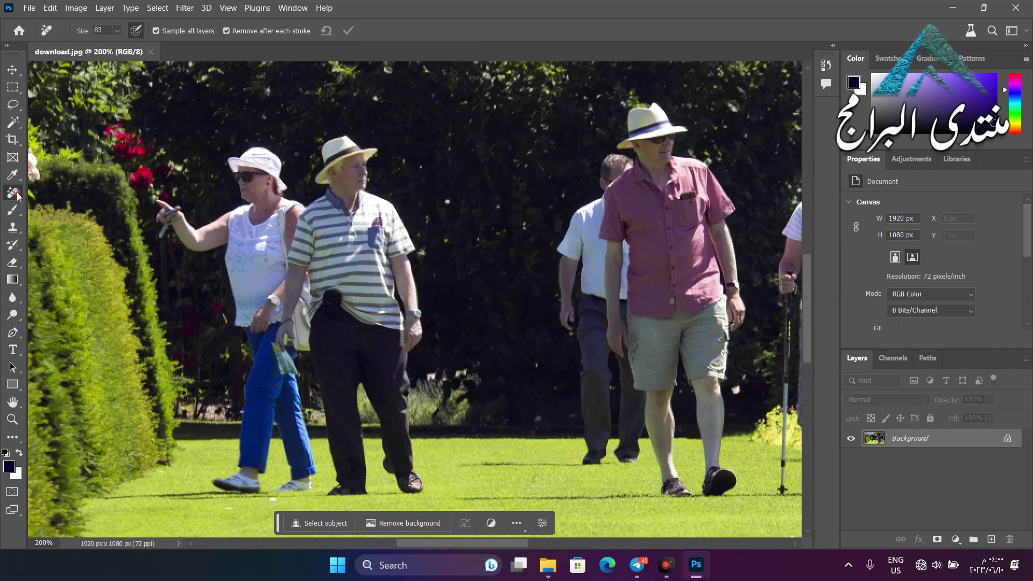
click(16, 193)
click(50, 207)
Paint out the two left walkers and the leftover plant on the lawn.
mouse_move(344, 156)
mouse_down()
mouse_move(375, 245)
mouse_move(372, 382)
mouse_move(351, 462)
mouse_move(185, 473)
mouse_move(272, 434)
mouse_move(258, 175)
mouse_move(230, 231)
mouse_move(179, 219)
mouse_up()
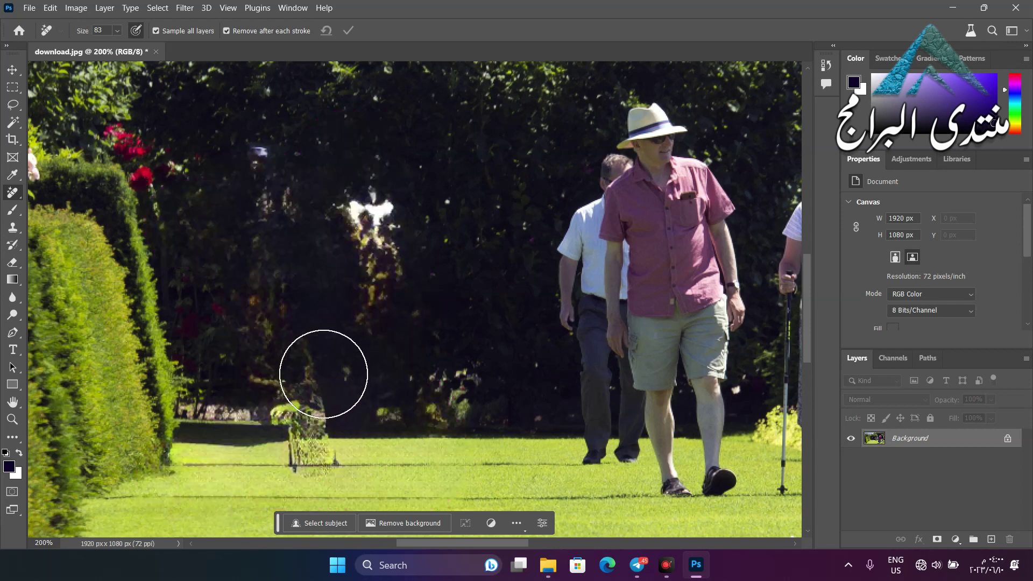
mouse_move(352, 451)
mouse_down()
mouse_move(306, 442)
mouse_move(292, 426)
mouse_up()
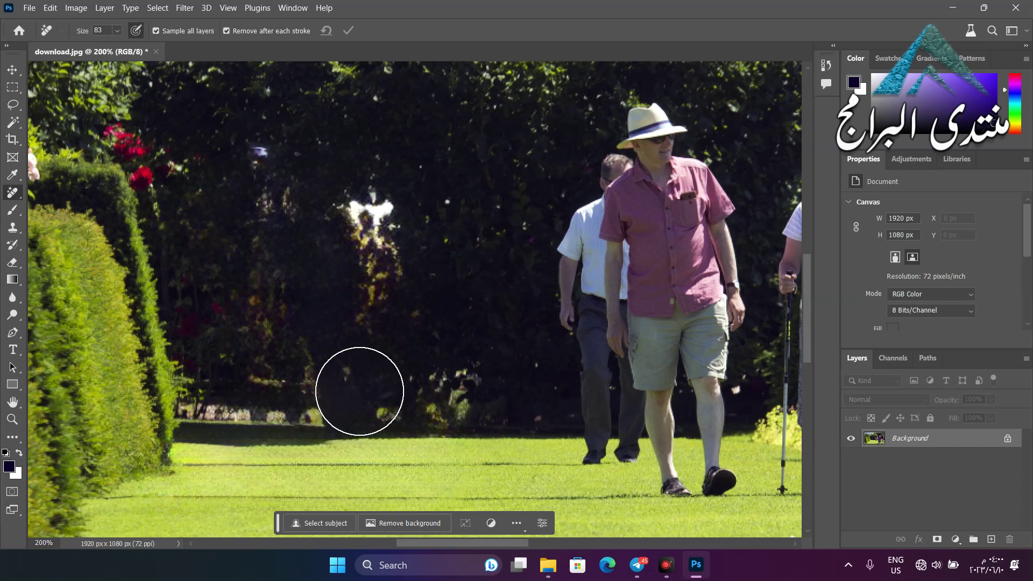
click(13, 420)
alt+click(366, 312)
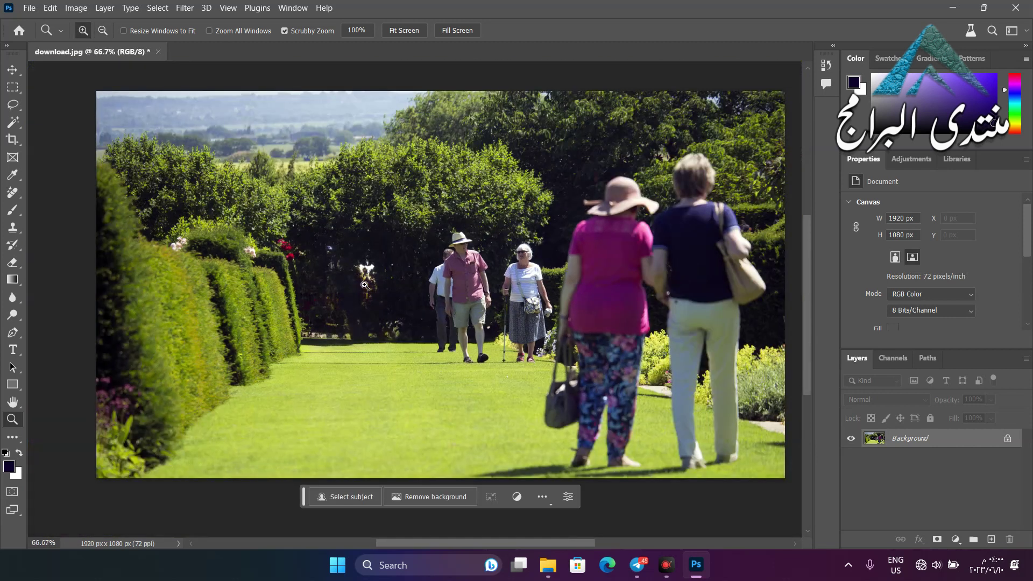
click(364, 284)
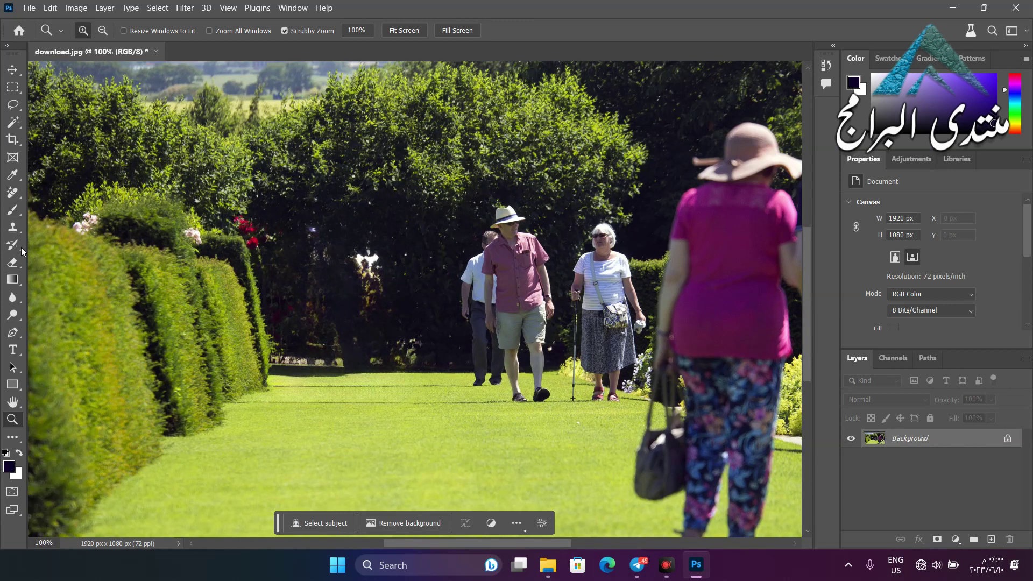
click(12, 192)
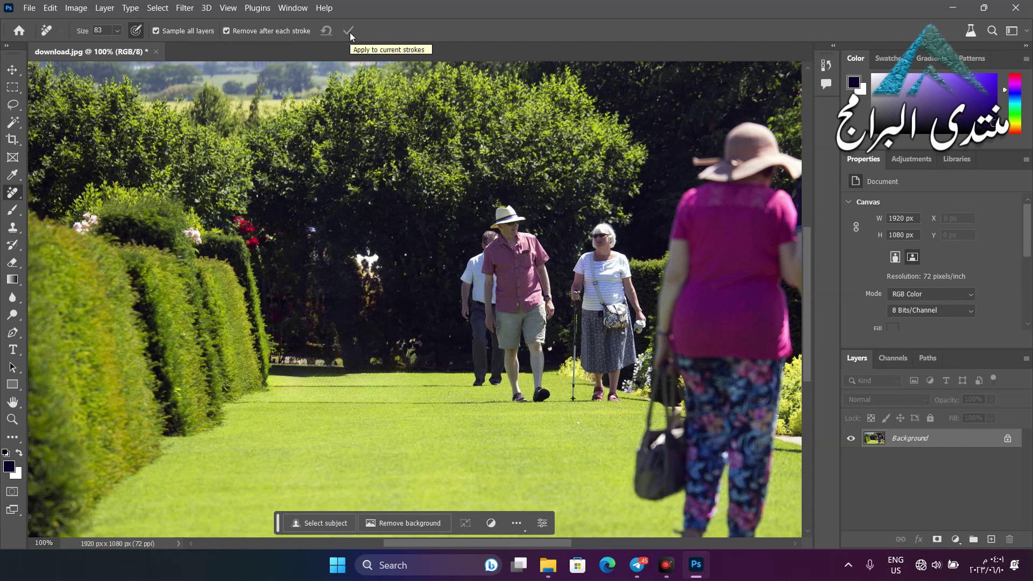
With 'Remove after each stroke' off, paint over the pink-shirted man and his companion, then apply.
click(227, 32)
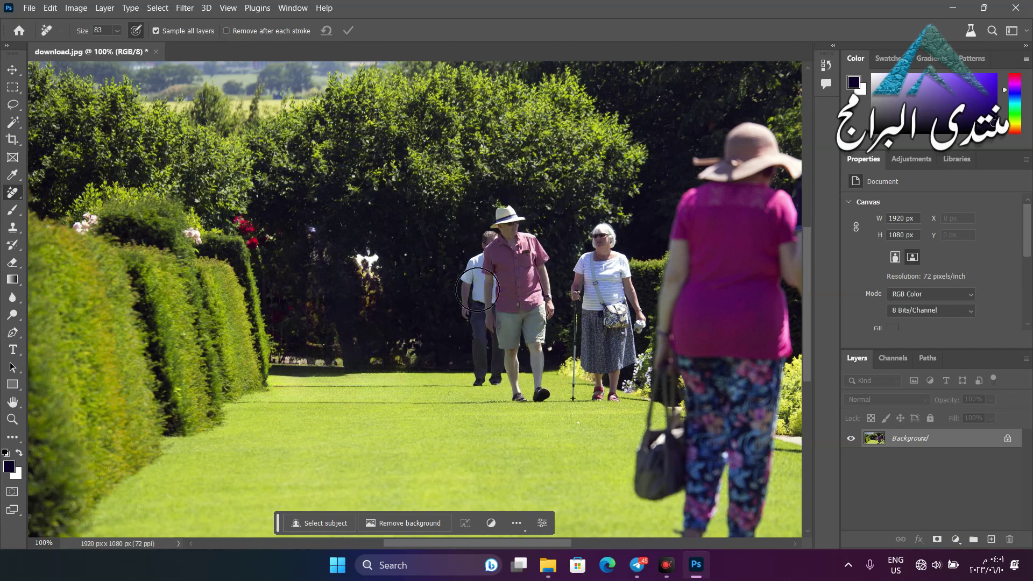
mouse_move(538, 393)
mouse_down()
mouse_move(528, 249)
mouse_move(469, 296)
mouse_move(527, 388)
mouse_up()
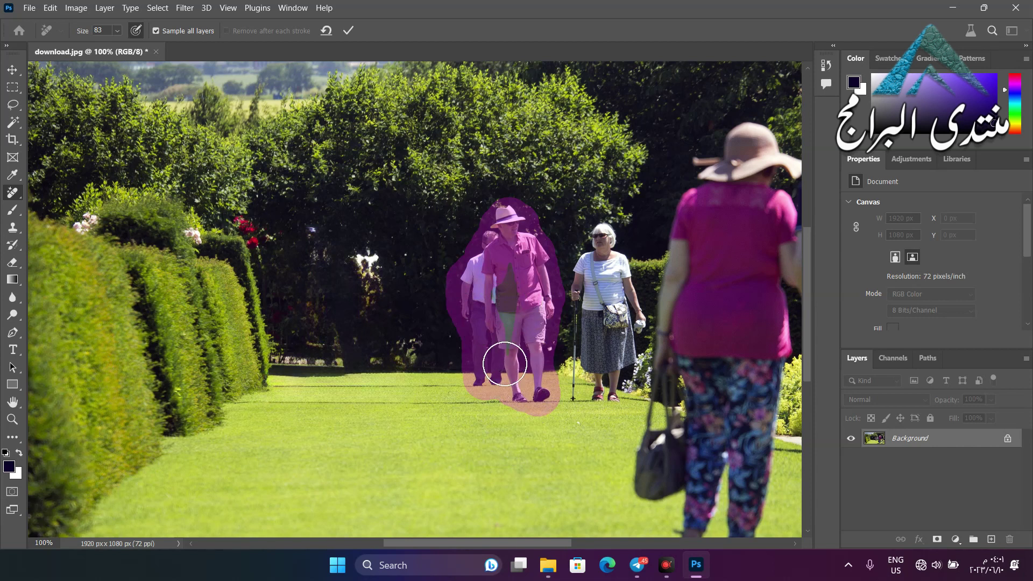
drag(510, 326, 482, 309)
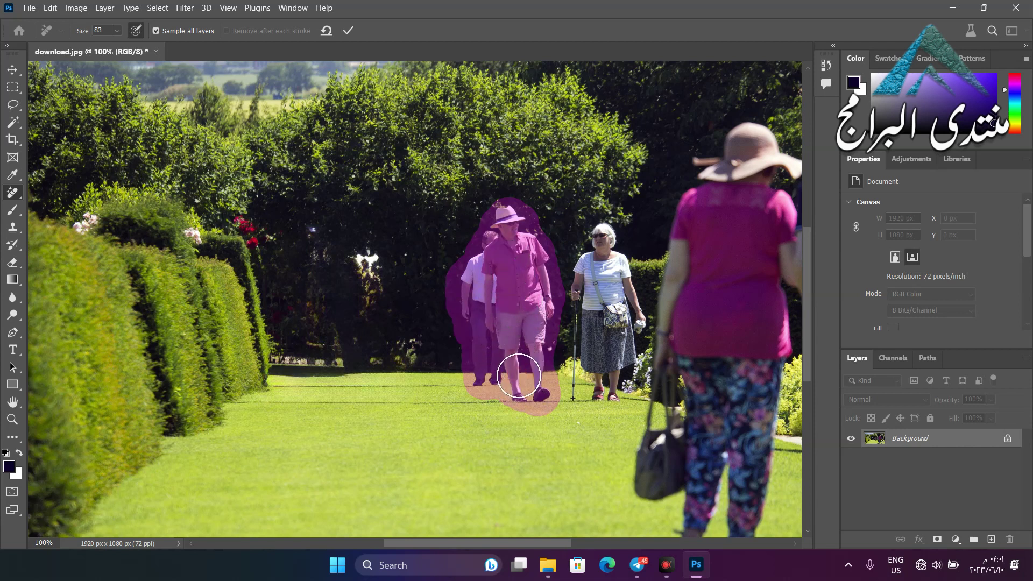
click(350, 30)
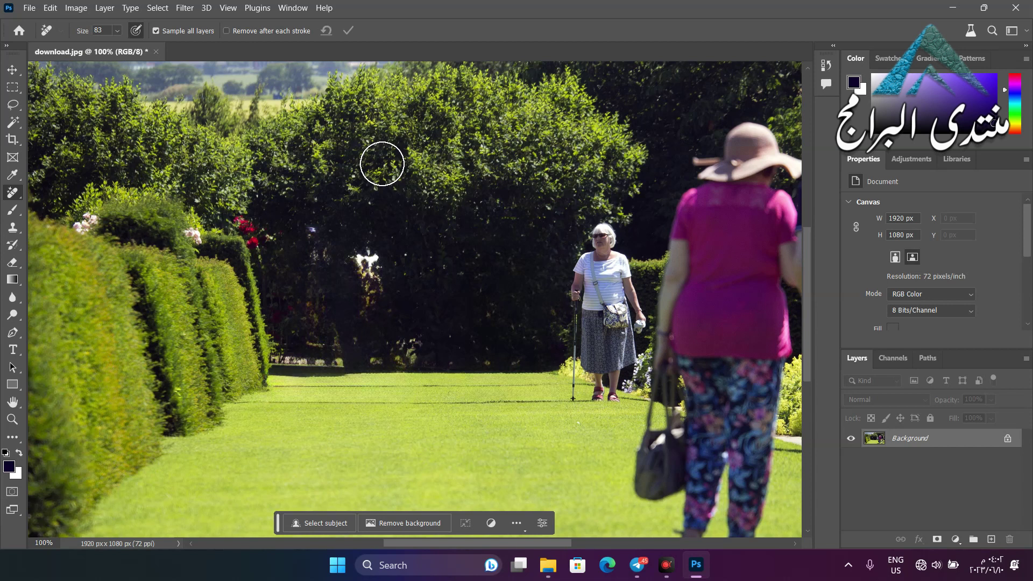
Close download.jpg without saving and open download (2).jpg from Home.
click(156, 51)
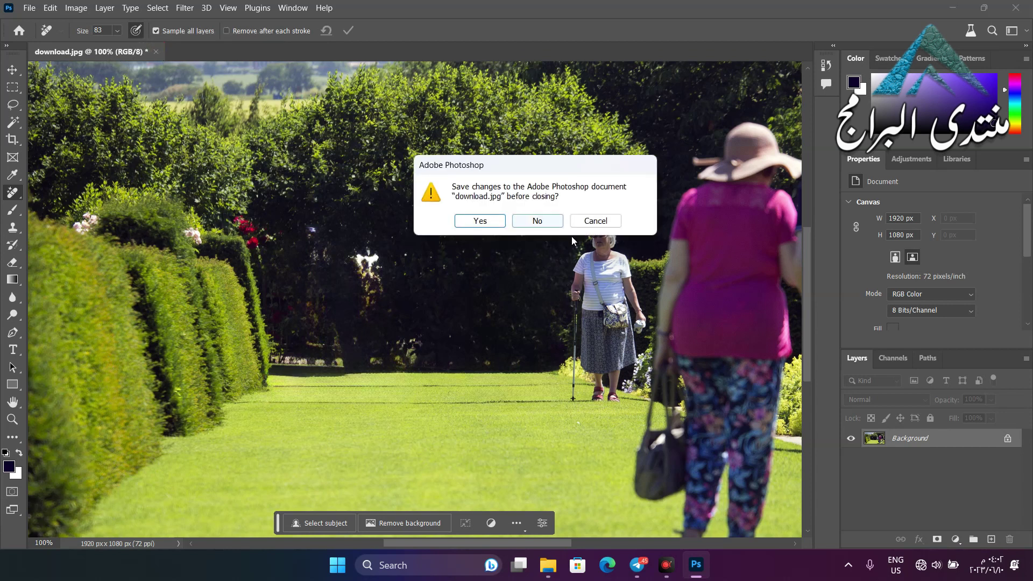
click(537, 221)
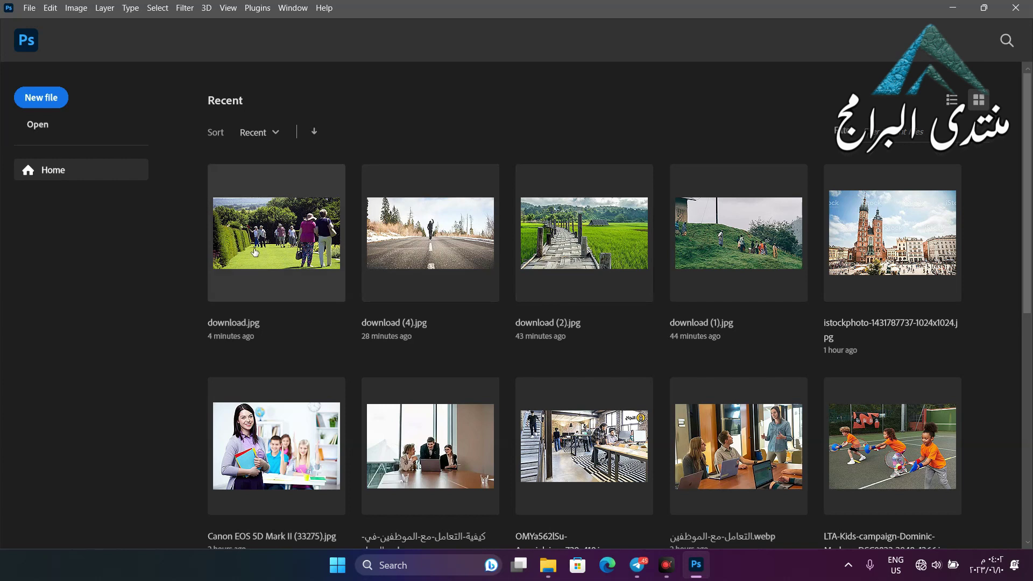
click(588, 239)
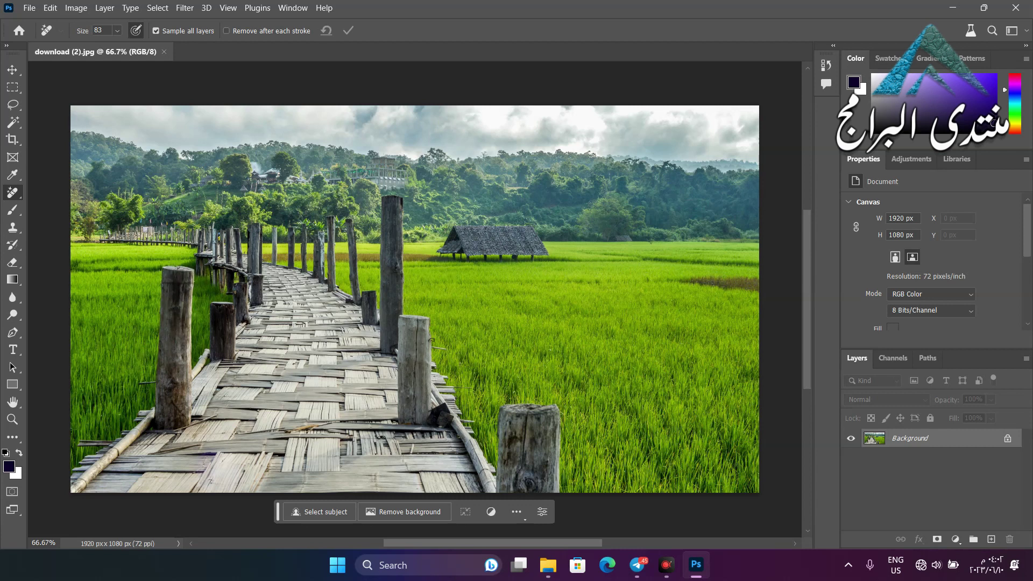
Erase three walkway posts, the thatched hut and the hillside buildings with the Remove Tool.
mouse_move(428, 419)
mouse_down()
mouse_move(409, 361)
mouse_move(422, 427)
mouse_up()
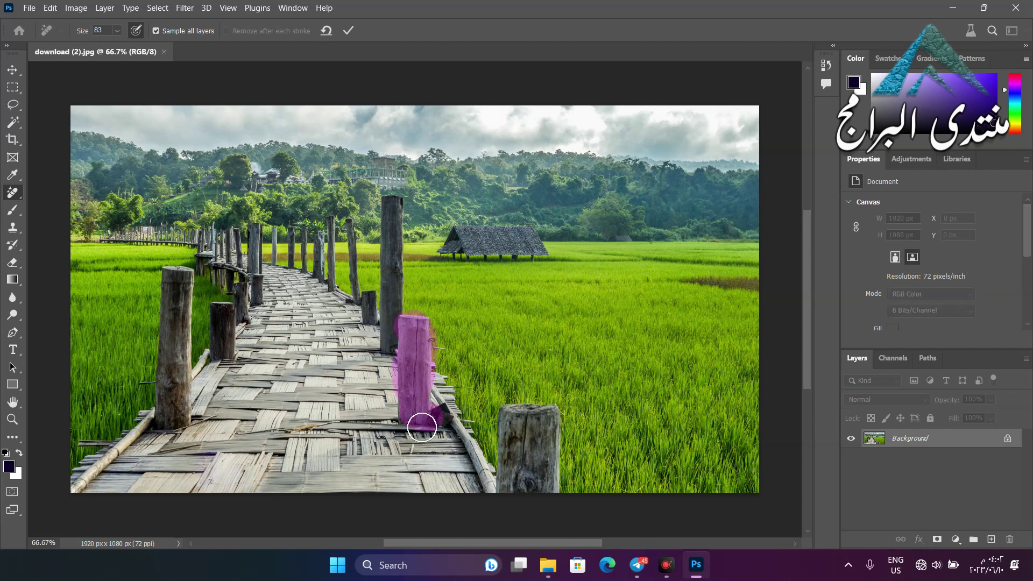
click(349, 31)
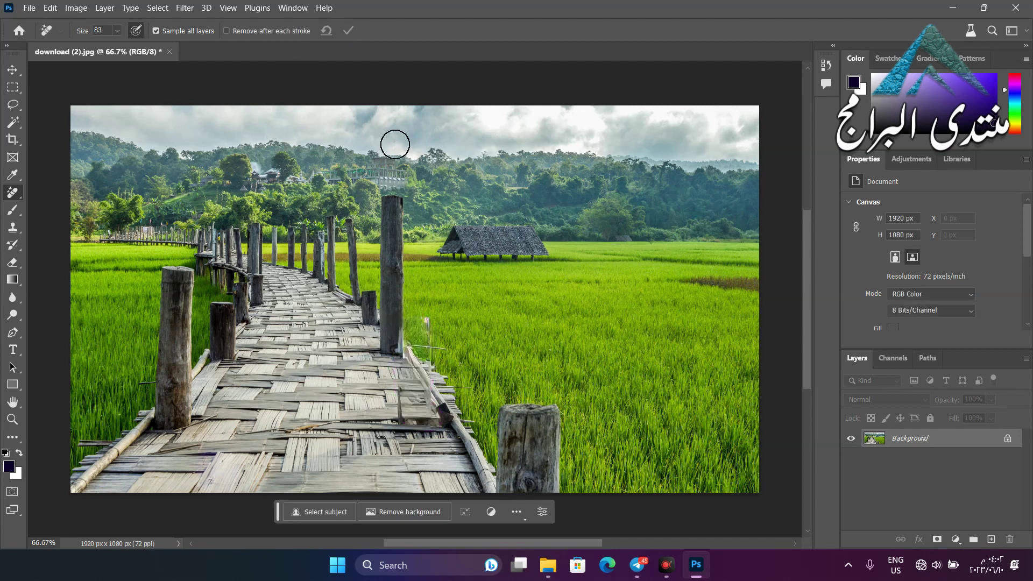
drag(397, 410, 401, 395)
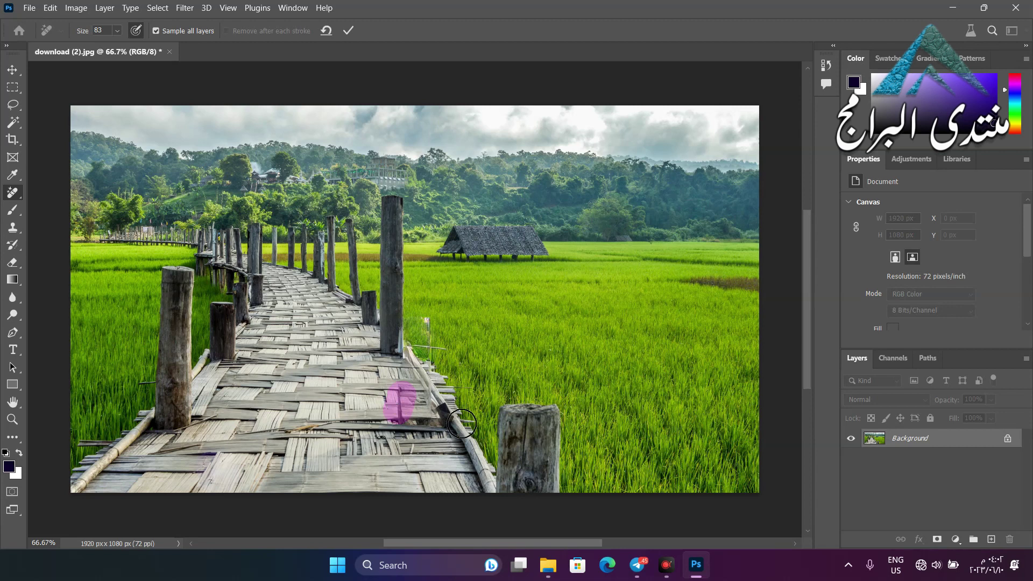
click(351, 31)
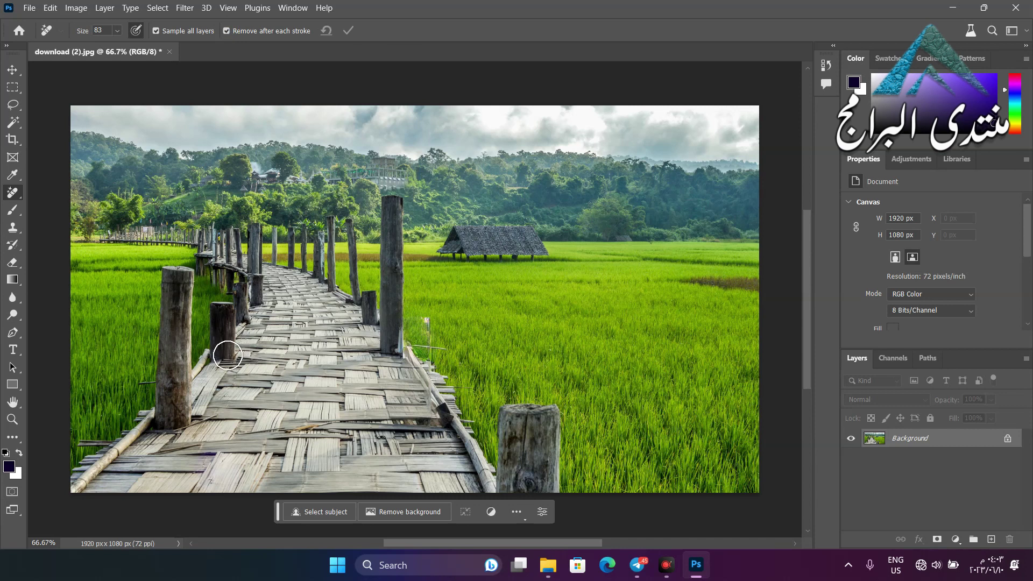
drag(227, 355, 224, 313)
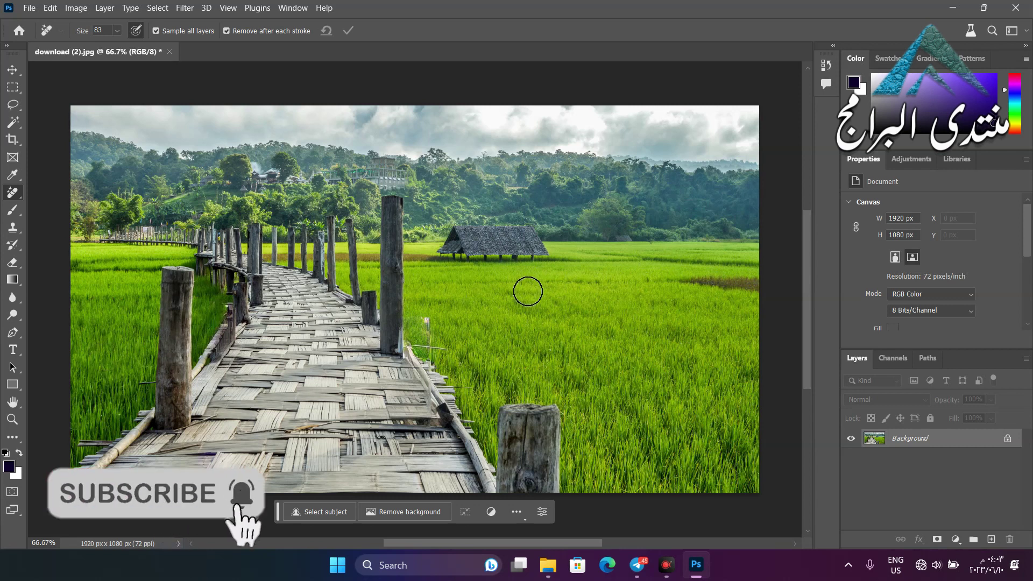
mouse_move(563, 256)
mouse_down()
mouse_move(522, 236)
mouse_move(526, 249)
mouse_move(423, 256)
mouse_up()
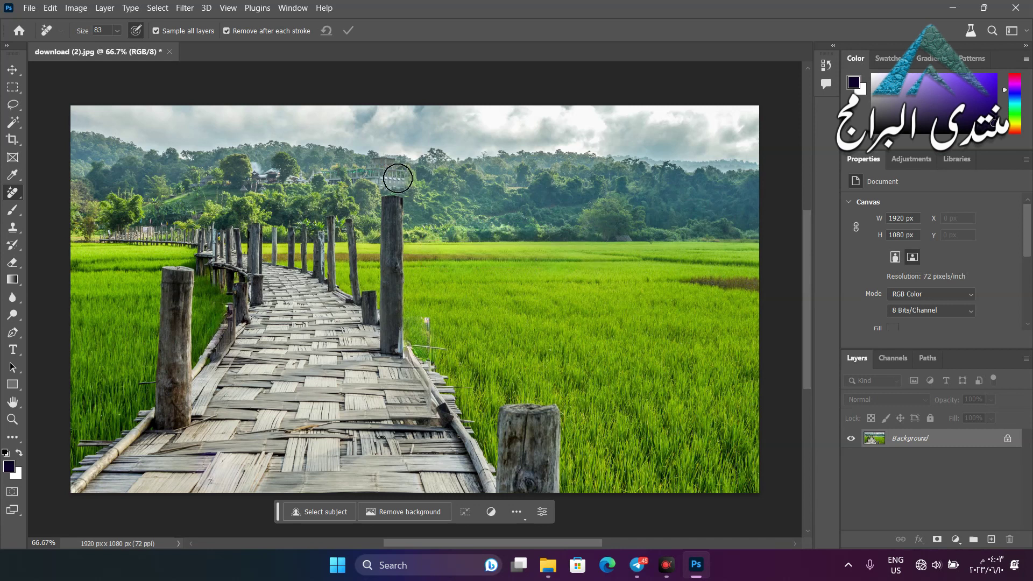
drag(400, 179, 364, 171)
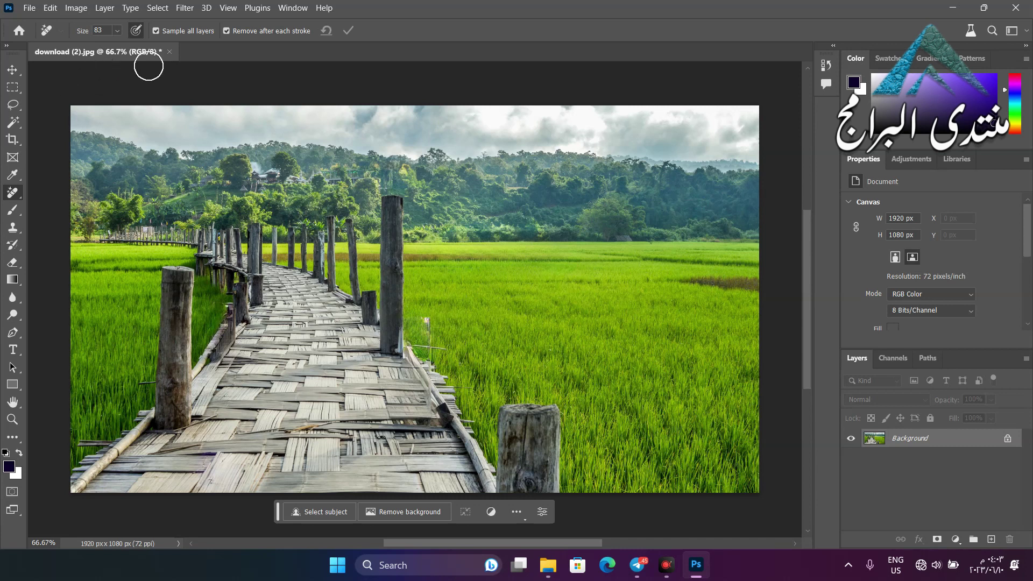
Close the walkway photo without saving and open download (4).jpg.
click(170, 52)
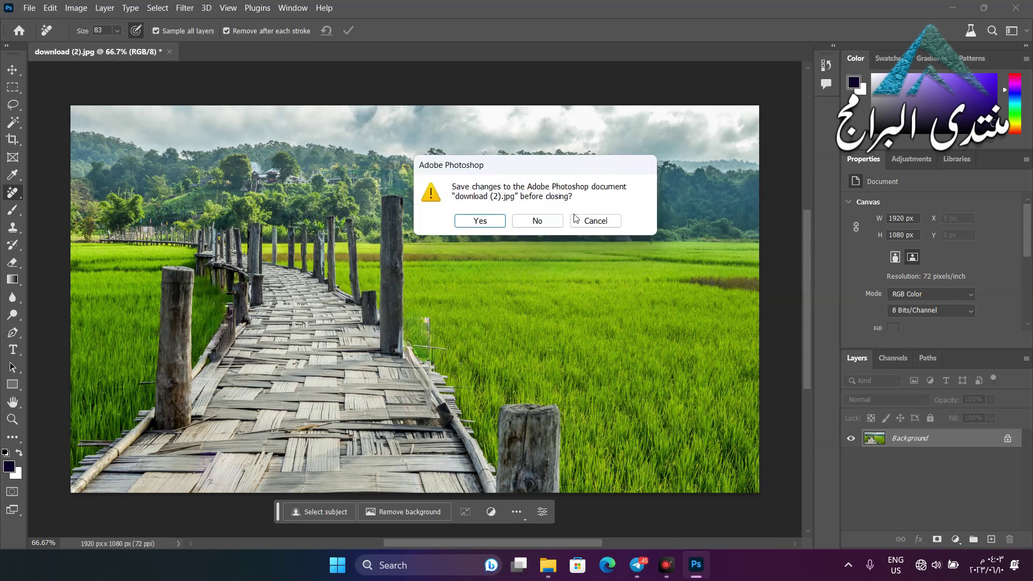
click(537, 221)
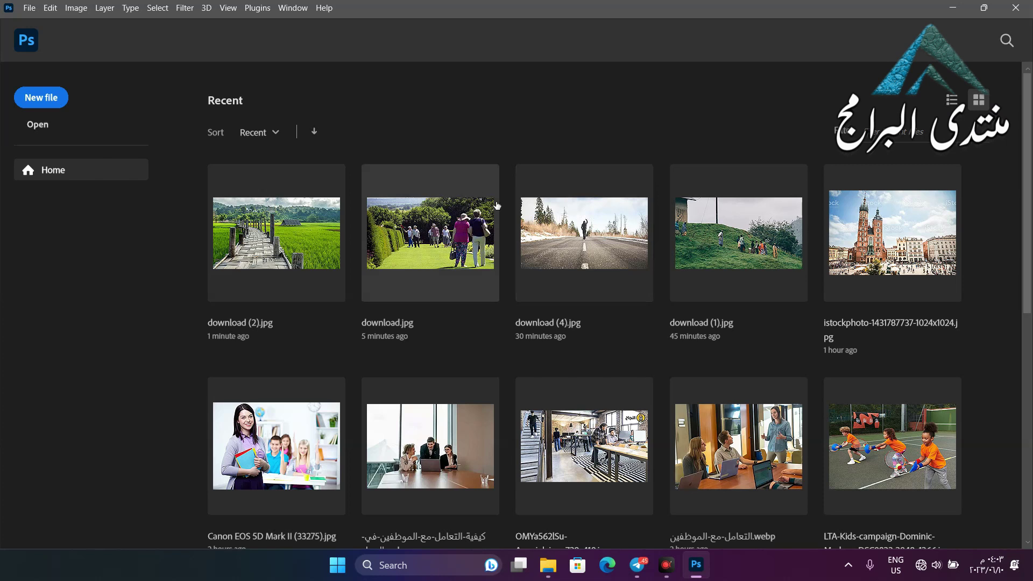
click(585, 229)
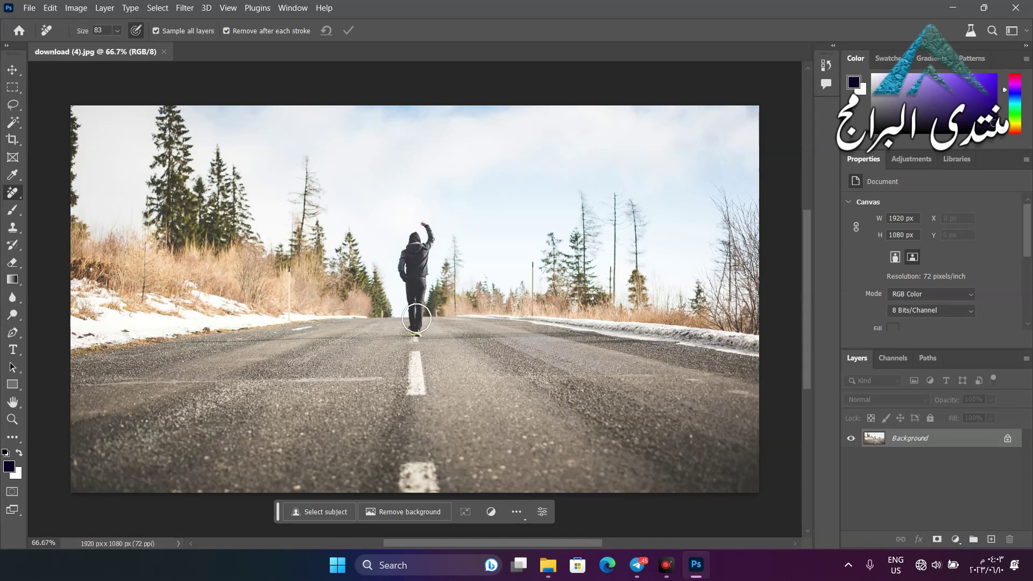
Paint out the walking person with the Remove Tool, then undo it with Ctrl+Z.
mouse_move(418, 330)
mouse_down()
mouse_move(418, 254)
mouse_move(414, 282)
mouse_up()
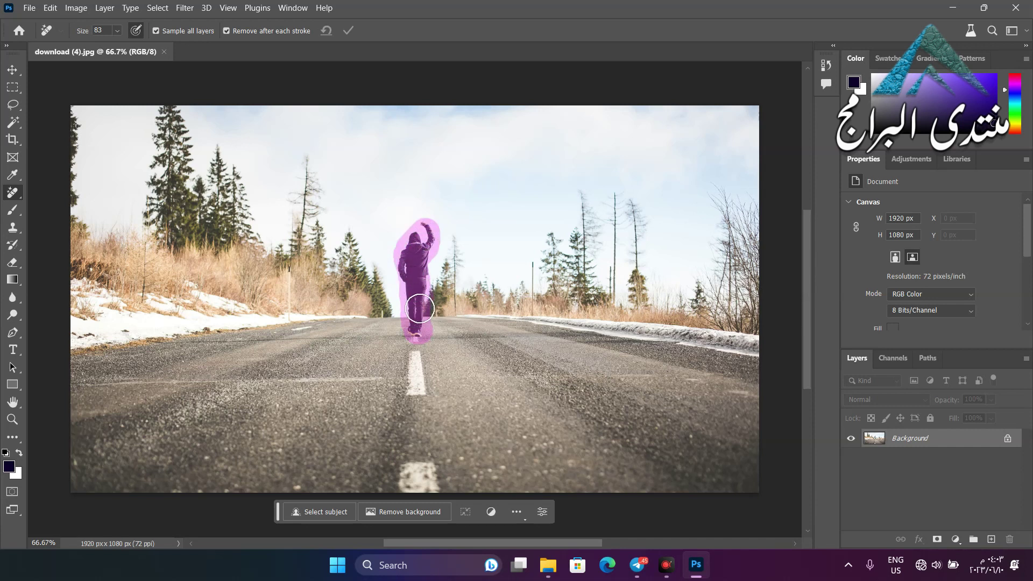
drag(413, 282, 451, 318)
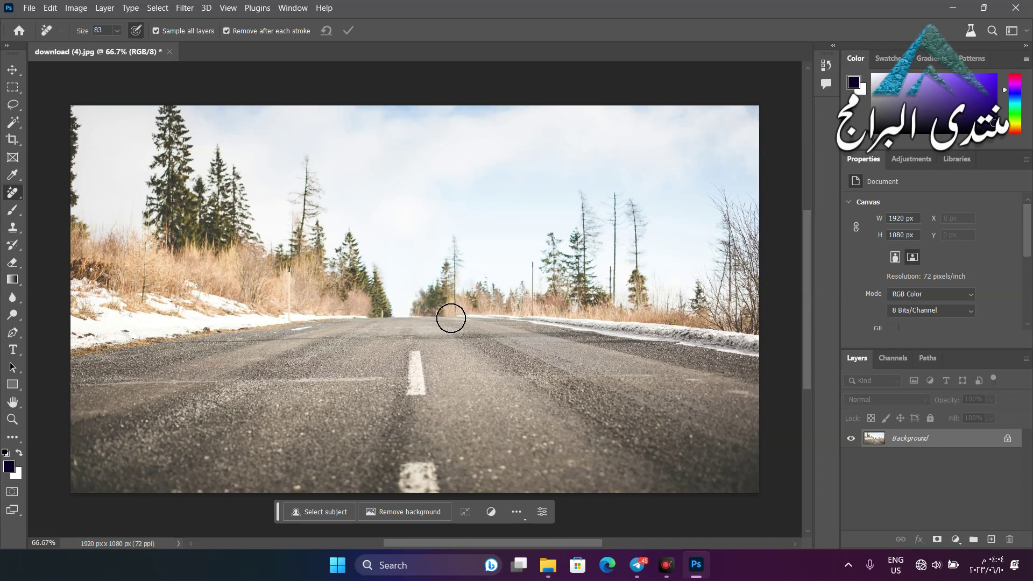
key(ctrl+z)
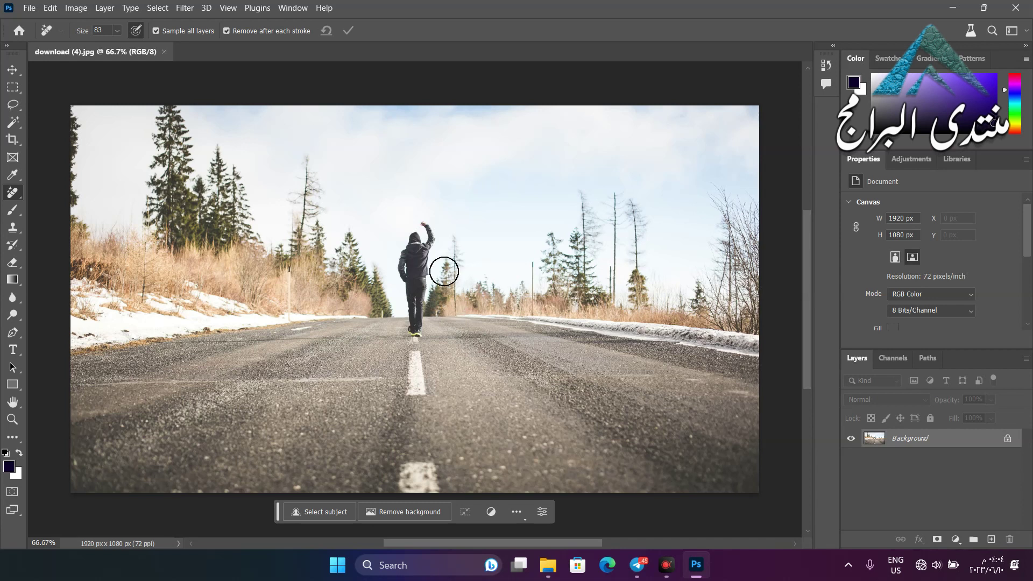
click(16, 109)
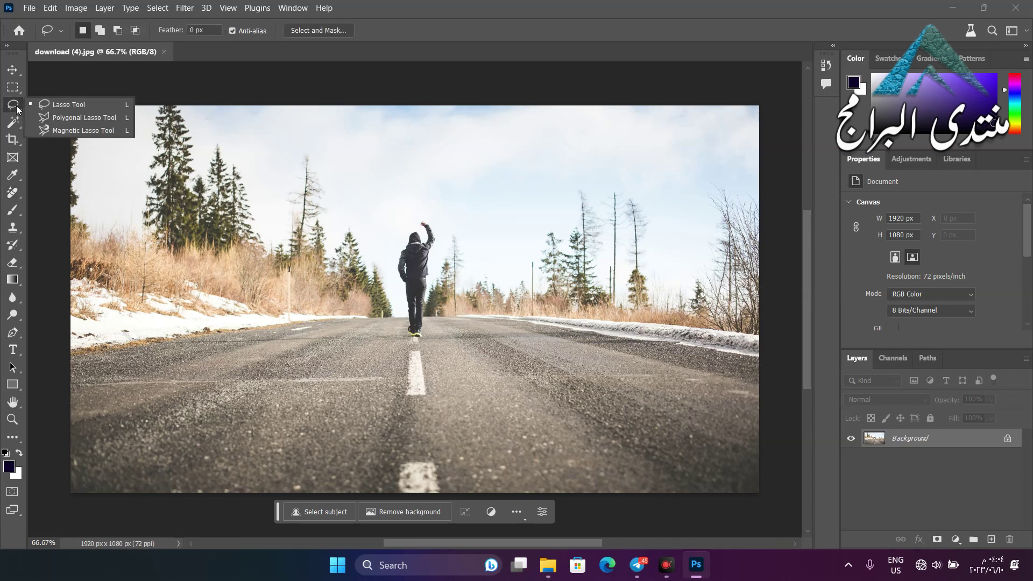
Choose the Lasso Tool and draw a loose outline around the walker on the road.
click(69, 105)
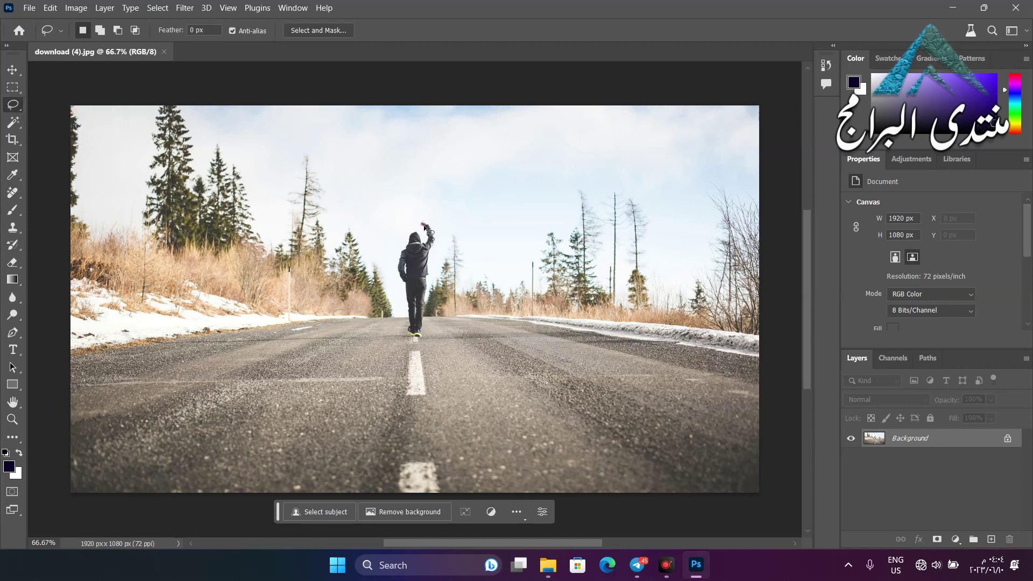
mouse_move(406, 340)
mouse_down()
mouse_move(446, 252)
mouse_move(407, 339)
mouse_up()
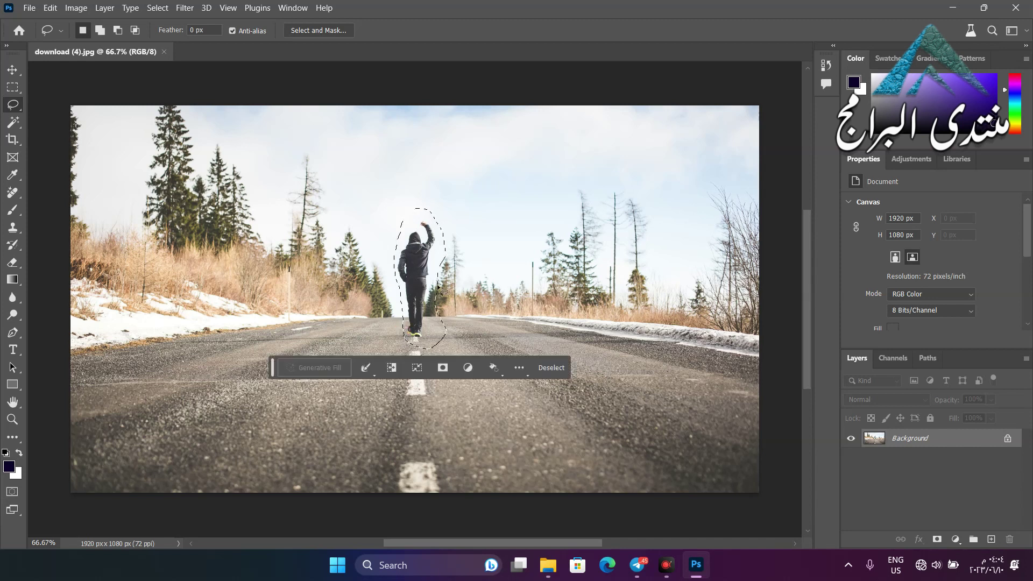
Open Content-Aware Fill for the walker selection and zoom the preview to show the whole image.
right_click(422, 276)
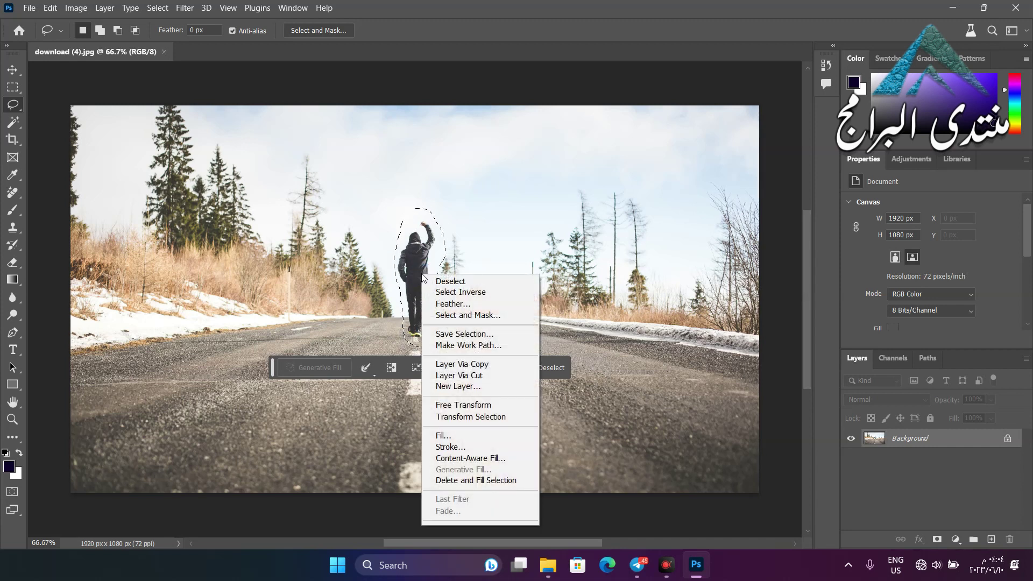
click(507, 459)
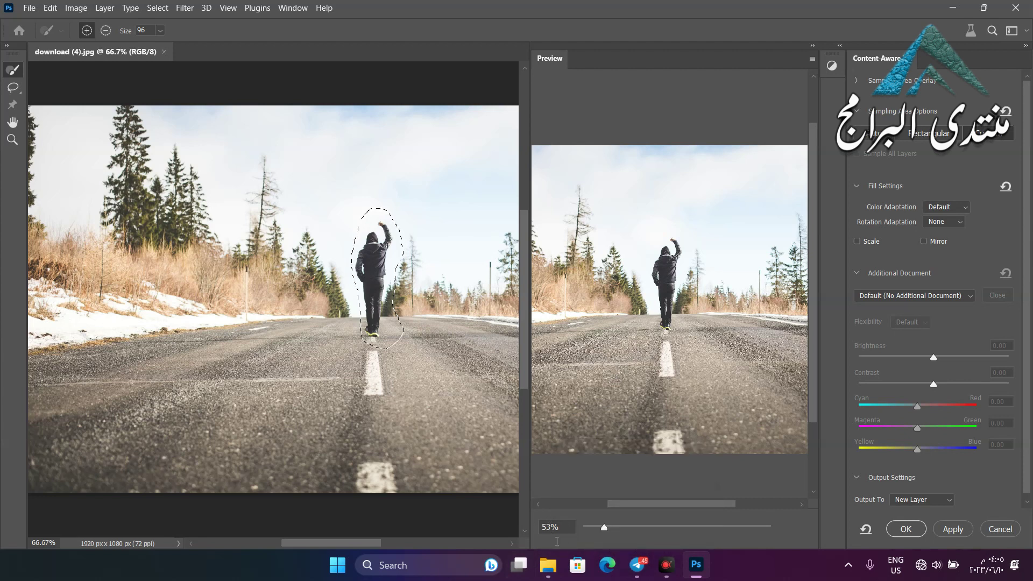
drag(603, 527, 630, 538)
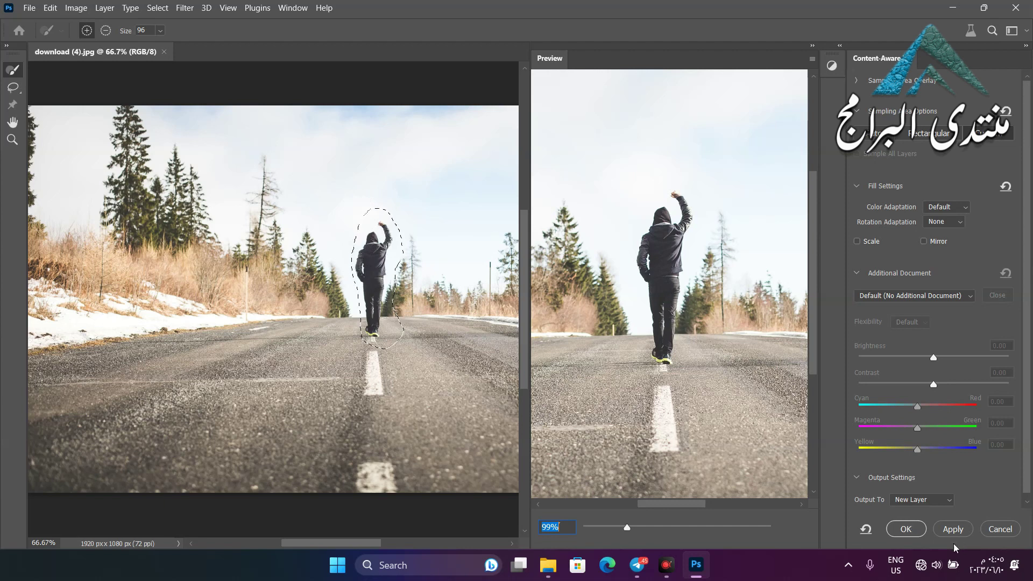
click(953, 530)
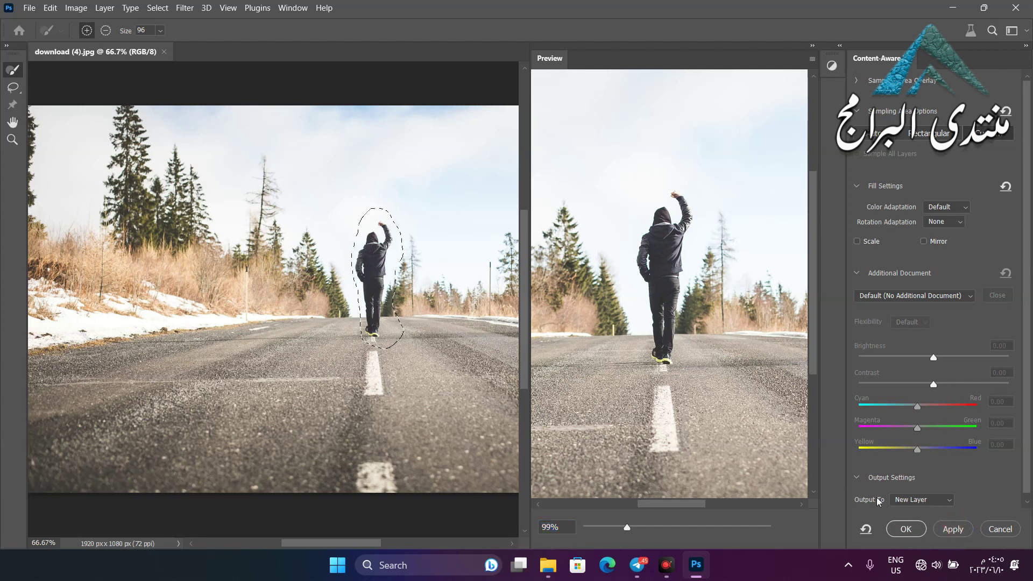
click(950, 530)
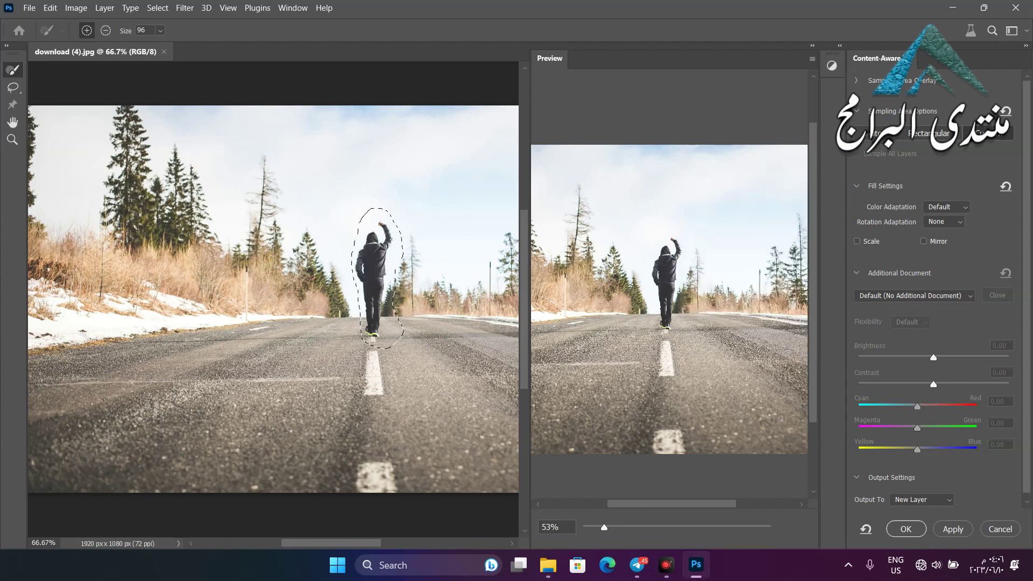
Toggle the sampling area overlay on and off, then cancel Content-Aware Fill.
click(865, 134)
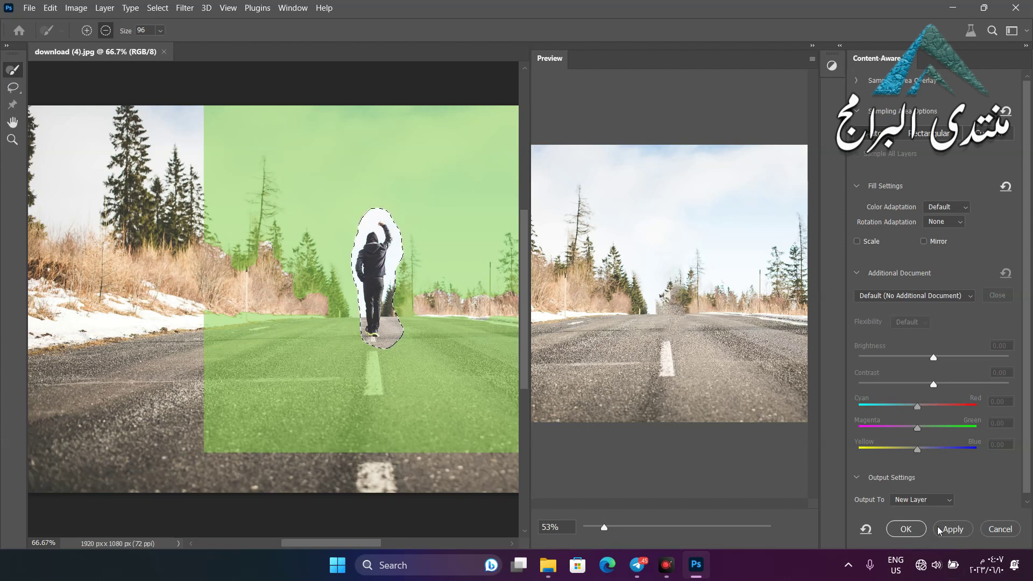
click(887, 528)
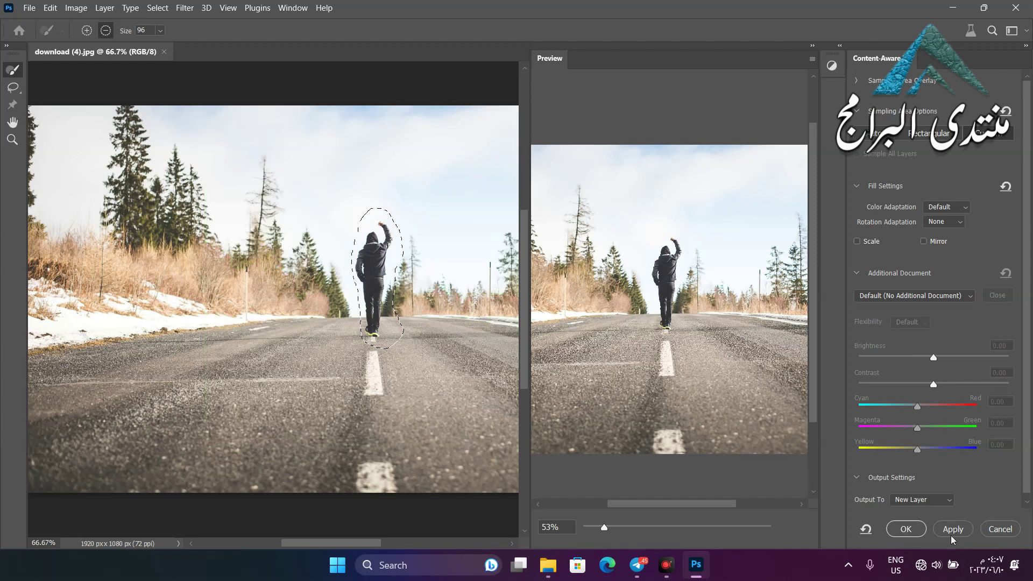
click(999, 531)
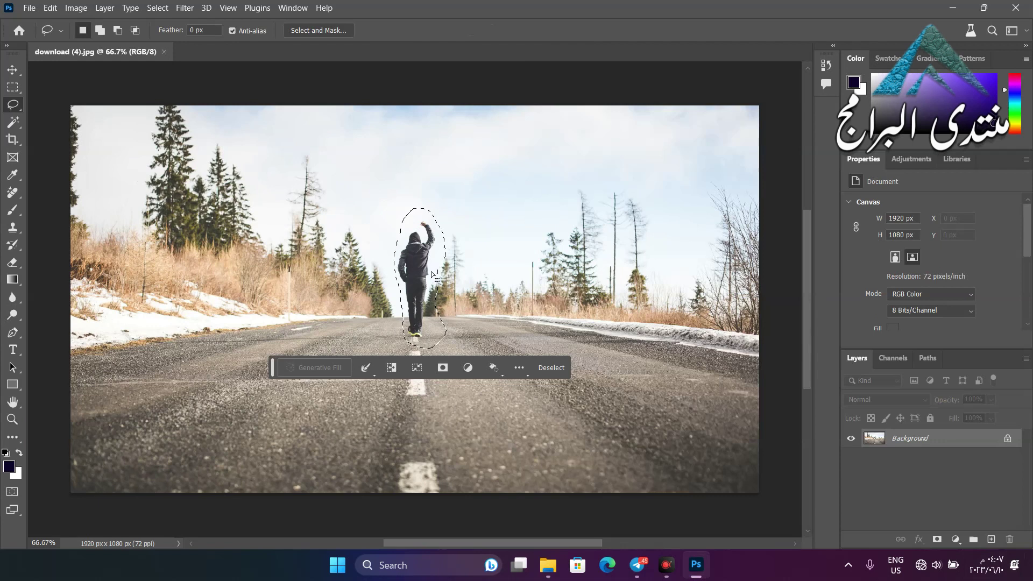
Fill the lasso-selected walker with surrounding road and scenery using Delete and Fill Selection.
right_click(421, 273)
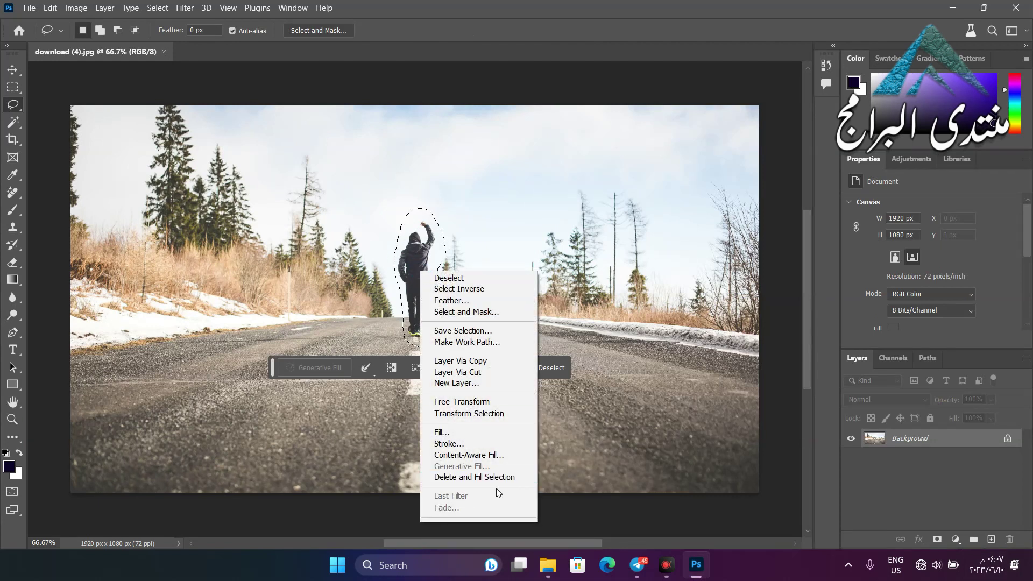
click(505, 477)
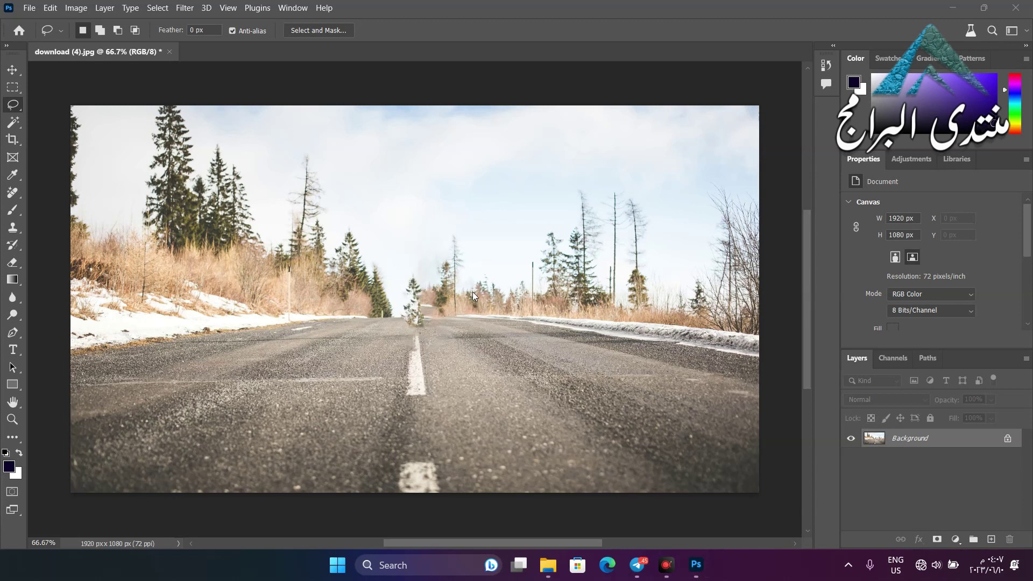
click(20, 431)
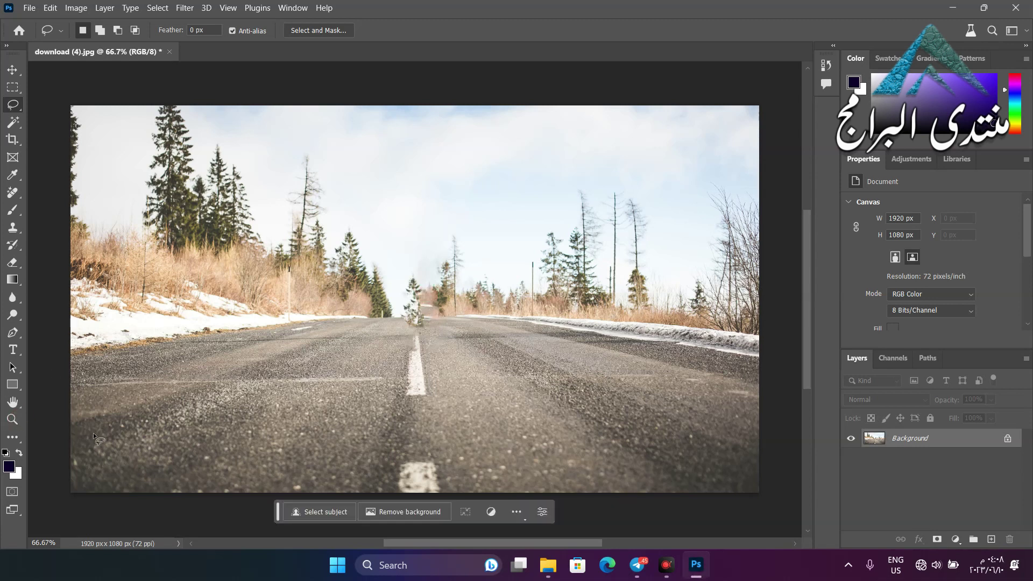
click(12, 420)
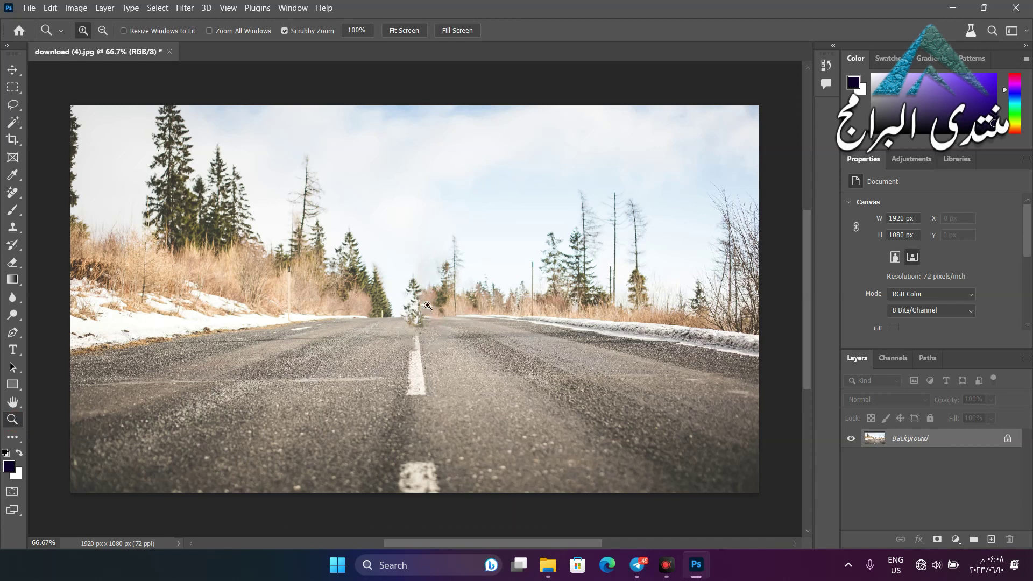
click(425, 306)
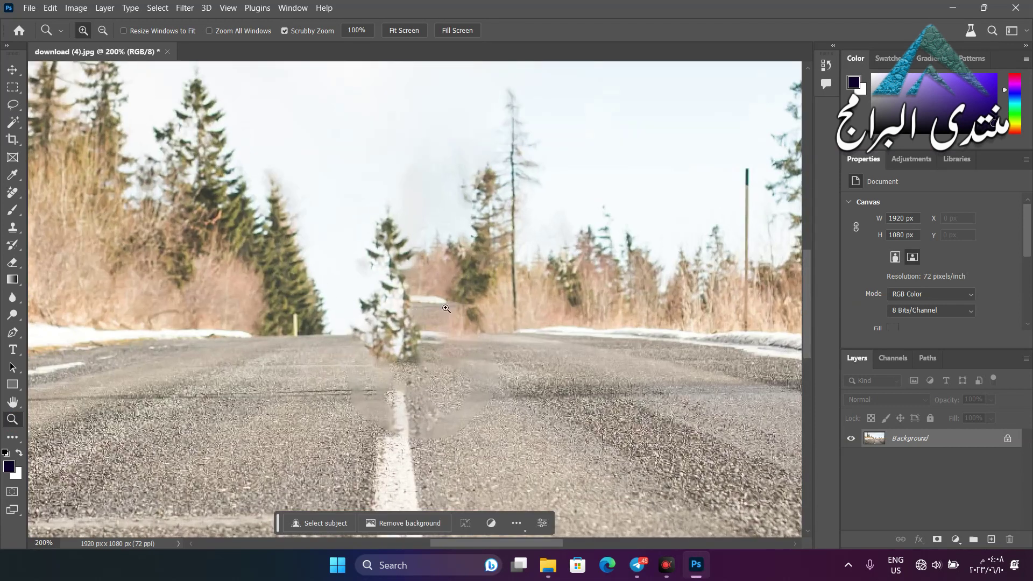
alt+click(442, 312)
alt+click(443, 311)
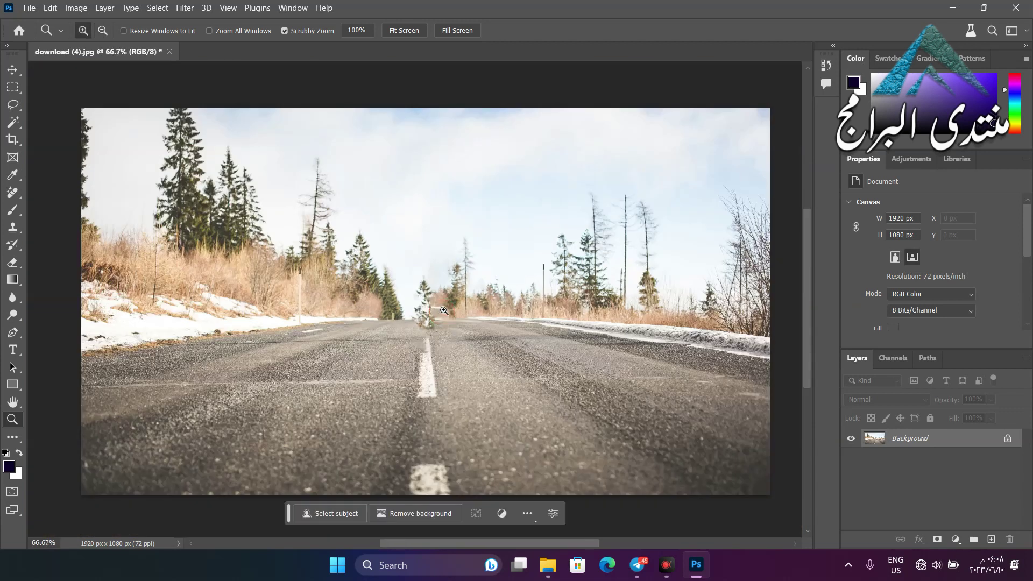
click(444, 310)
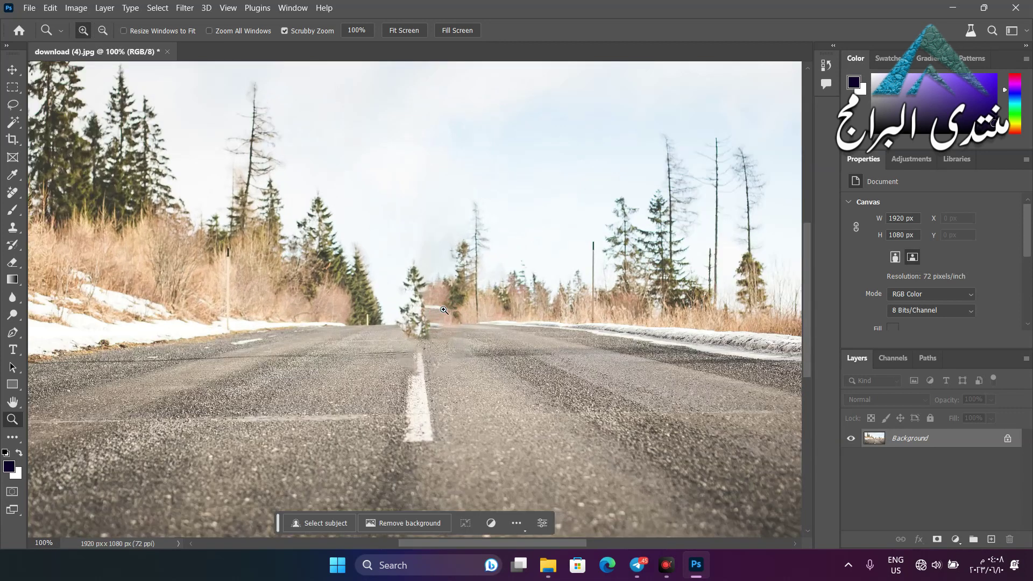
alt+click(444, 310)
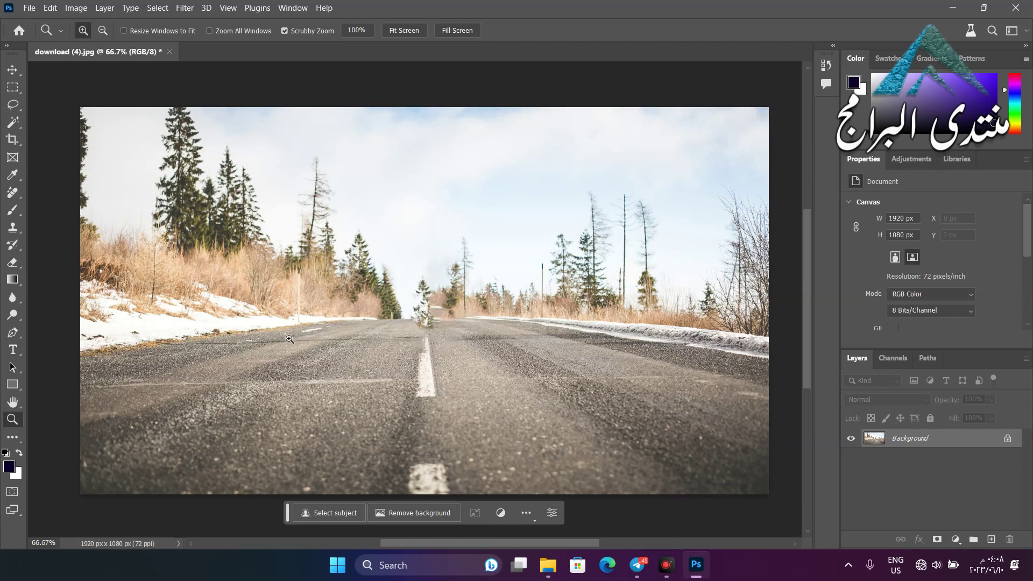
Undo the fill to restore the walker, clear the selection, then select the walker again.
key(ctrl+z)
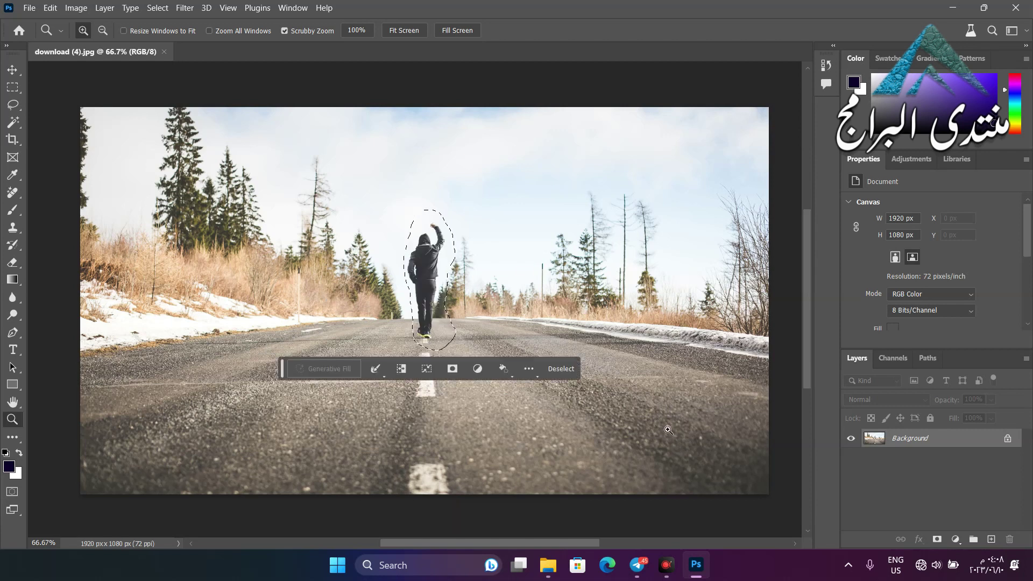
key(ctrl+d)
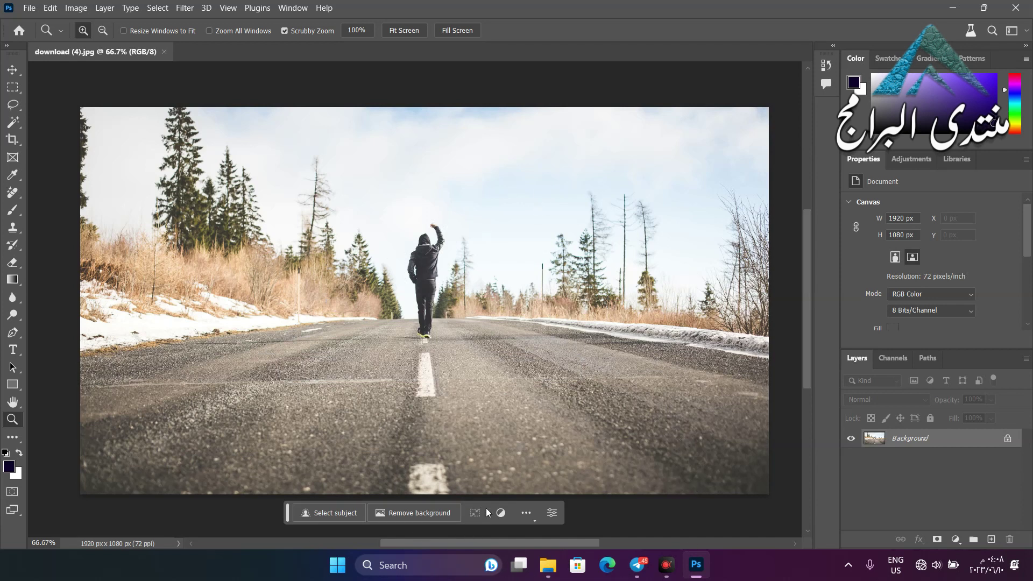
mouse_move(289, 515)
mouse_down()
mouse_move(379, 106)
mouse_move(325, 88)
mouse_up()
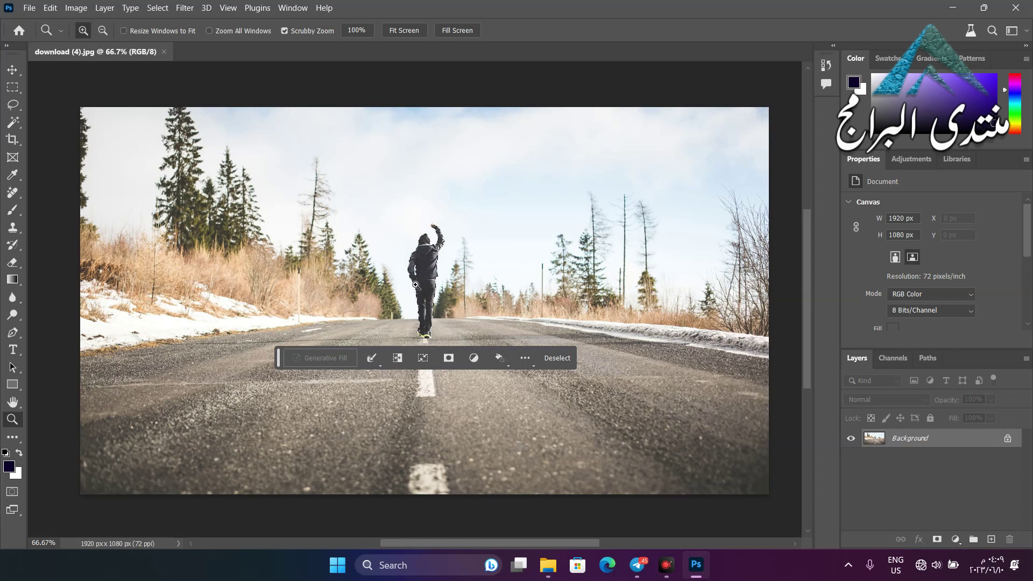
Try Remove Background, undo it to keep the full photo, and show the Adjustments presets.
click(447, 360)
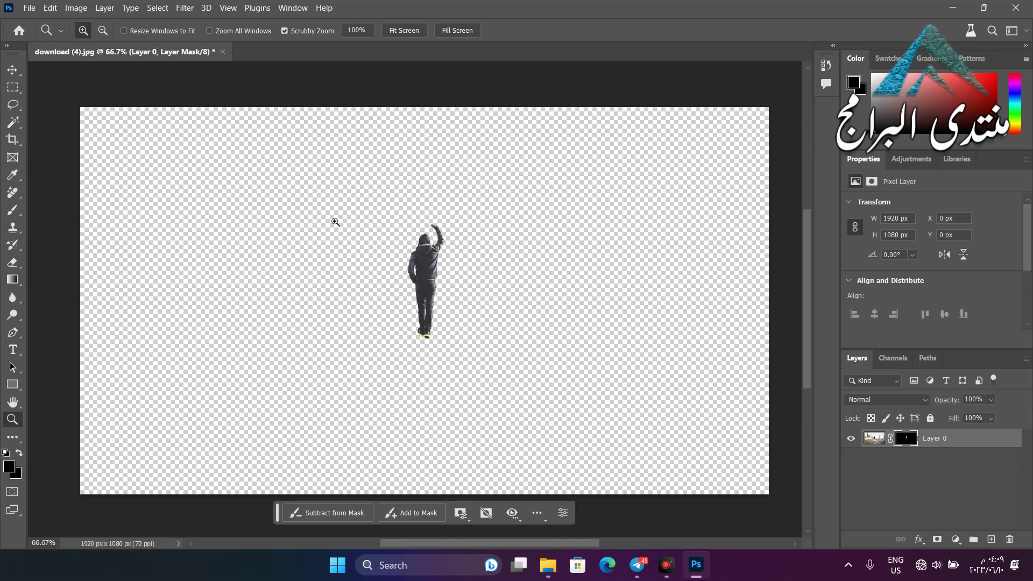
key(ctrl+z)
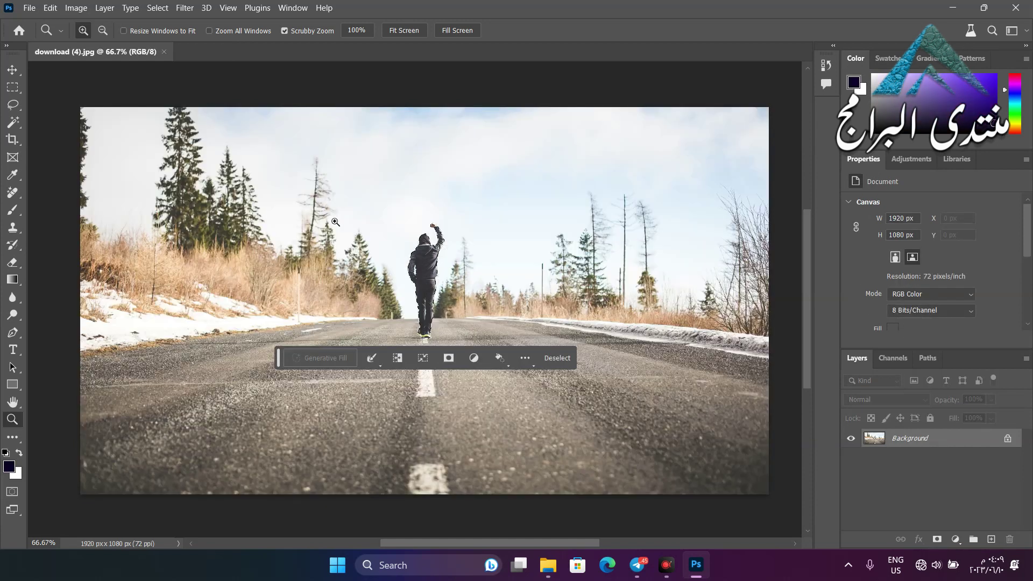
click(473, 359)
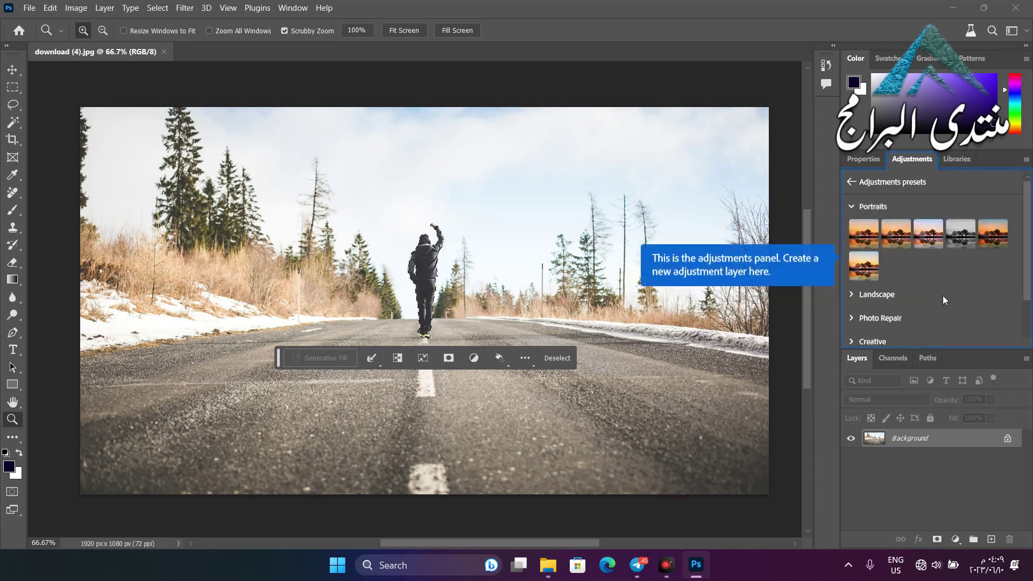
click(902, 242)
click(928, 234)
click(960, 241)
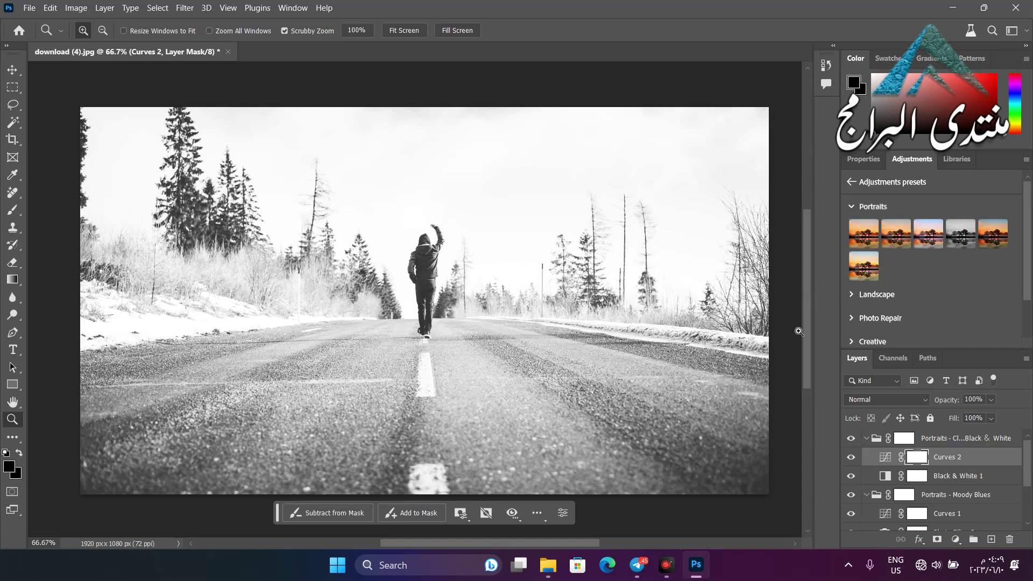
key(ctrl+z)
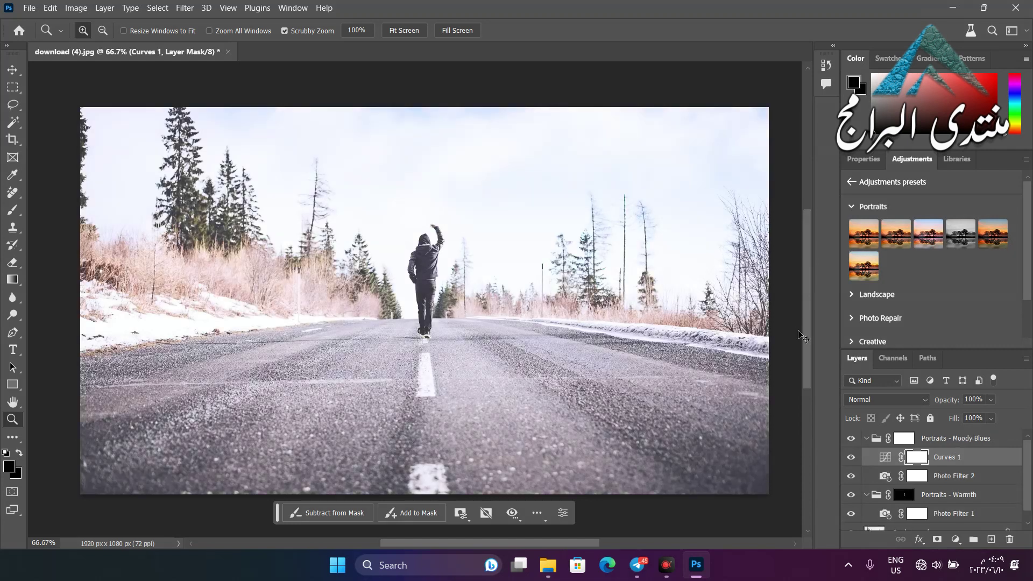
key(ctrl+z)
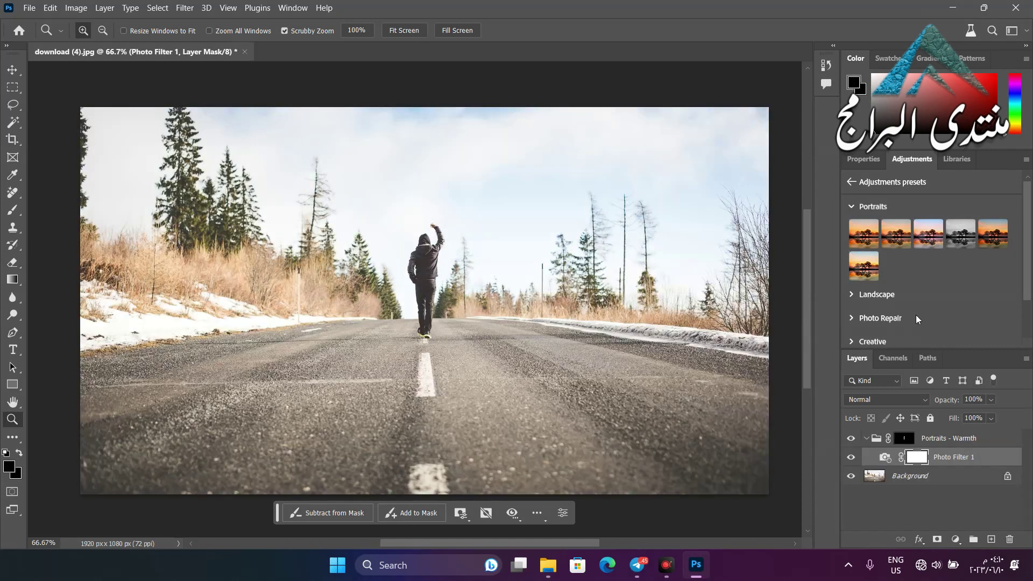
key(ctrl+z)
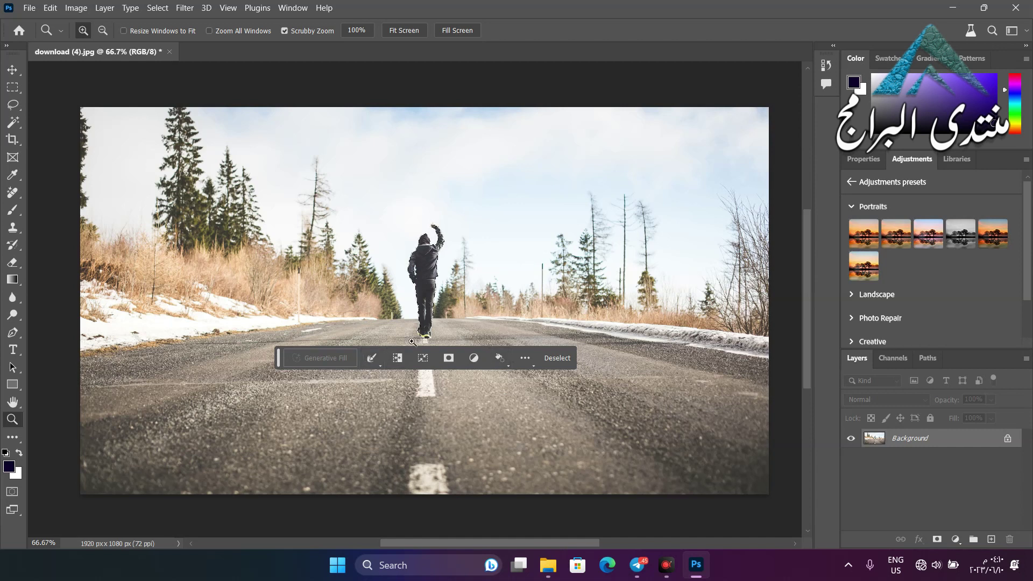
Deselect the walker, then try Remove Background and undo it to restore the full photo.
click(568, 364)
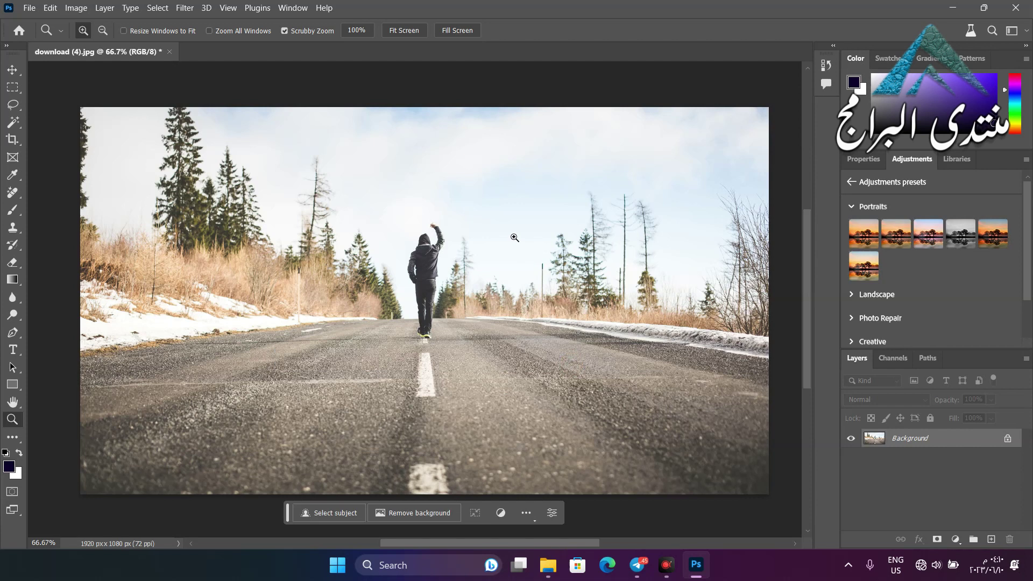
click(415, 514)
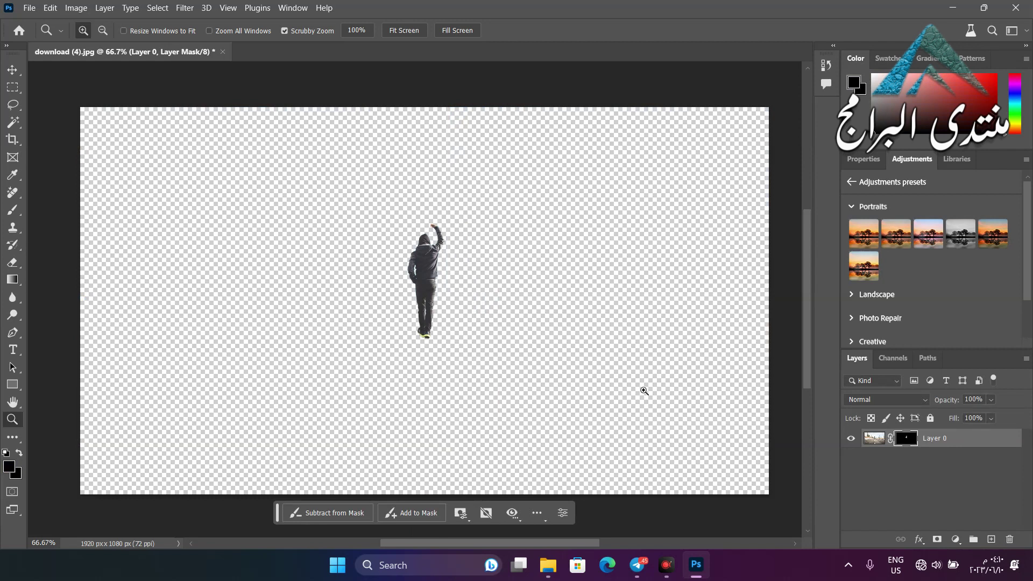
key(ctrl+z)
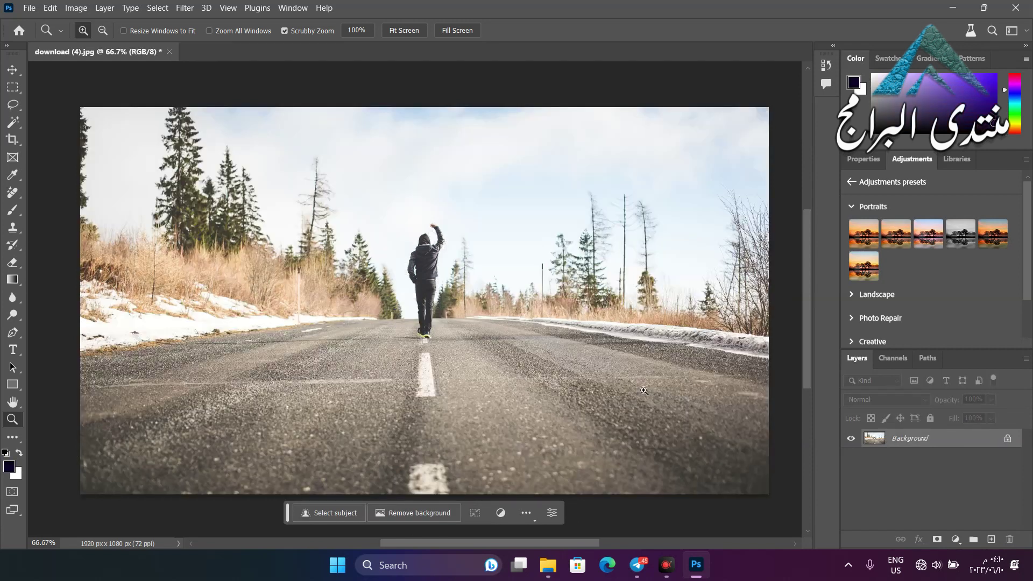